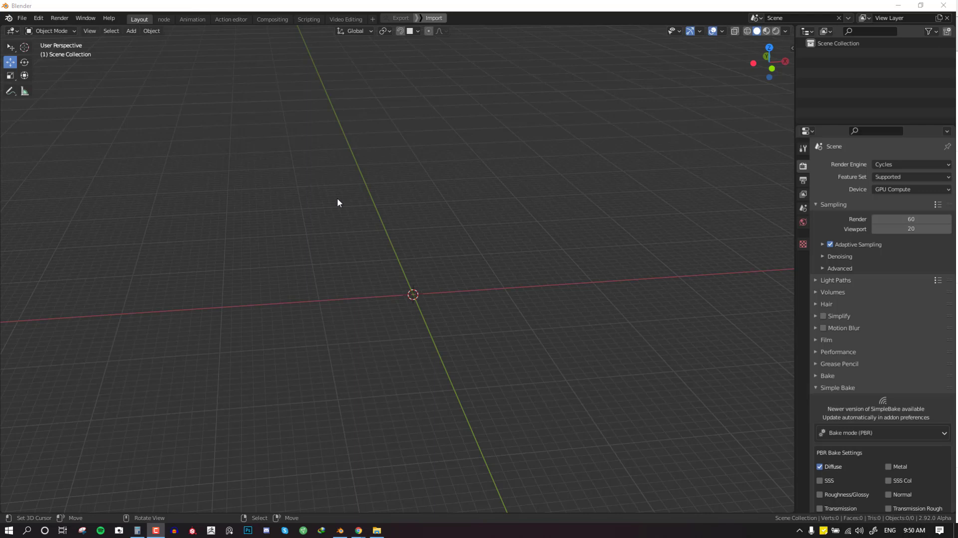
- Add a mesh plane at the world origin and scale it by 100 to form the ground
middle_click_drag(337, 202, 549, 71)
key("shift+a")
mouse_move(549, 66)
left_click(587, 68)
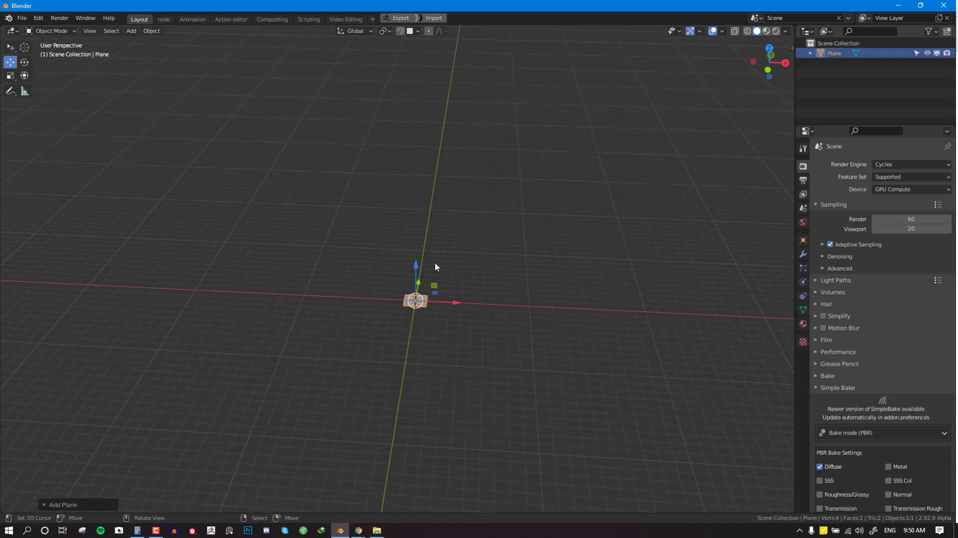
type("s100")
key("Return")
scroll(545, 316, "down", 5)
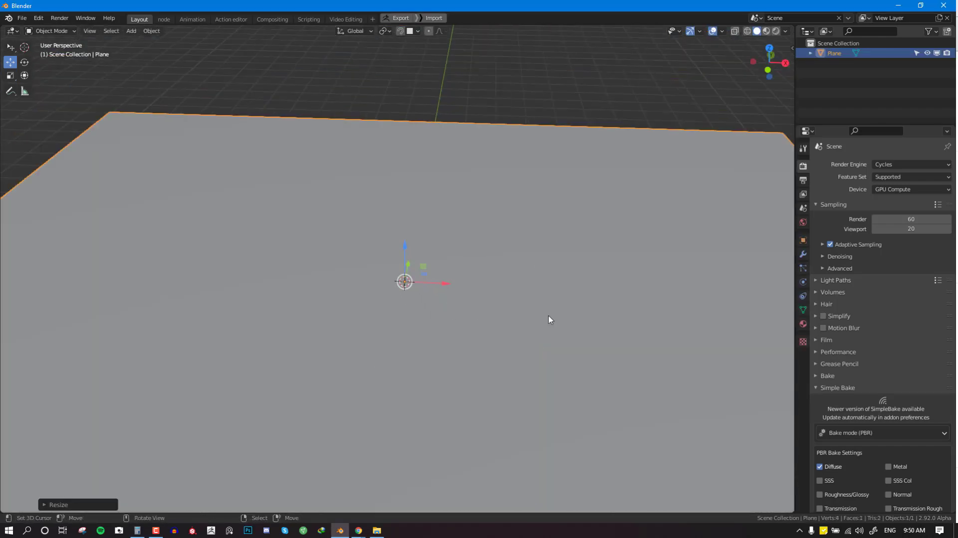
- Enlarge the ground plane further by scaling it uniformly, and deselect it
middle_click_drag(601, 318, 570, 300)
mouse_move(470, 300)
middle_mouse_down("shift")
mouse_move(469, 289)
mouse_move(472, 300)
middle_mouse_up("shift")
key("s")
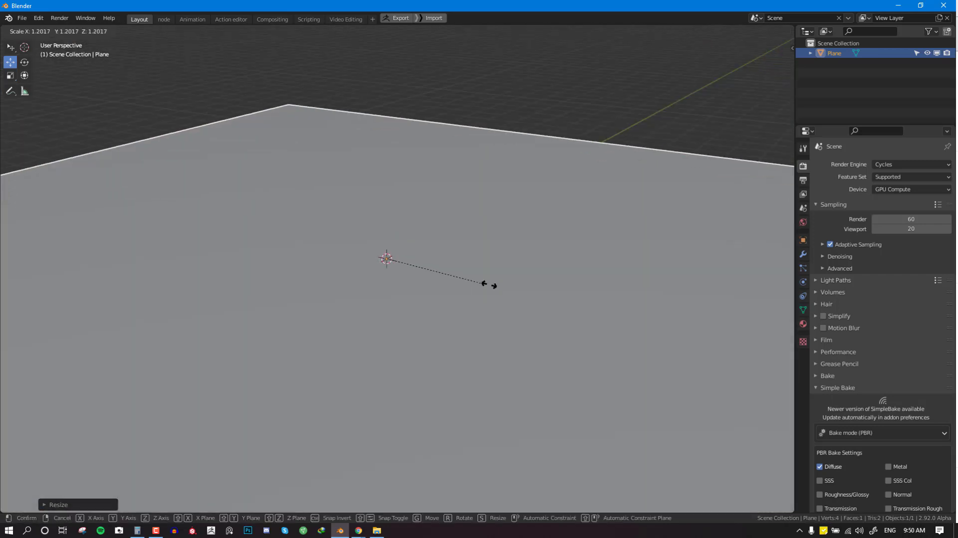
left_click(649, 319)
key("KP_1")
key("alt+a")
- Add a mesh cube at the origin and raise it along Z above the ground plane
middle_click_drag(493, 207, 472, 241)
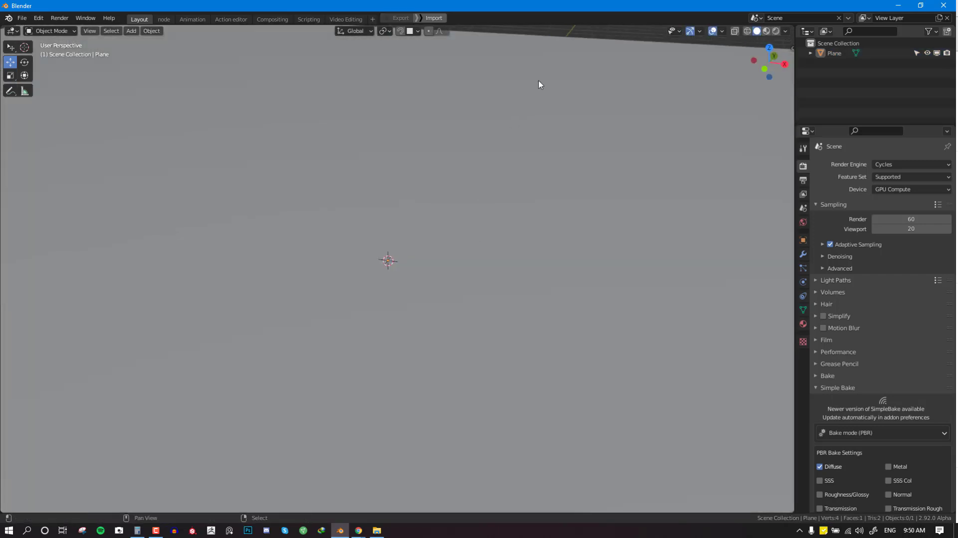
key("shift+a")
mouse_move(539, 80)
left_click(575, 90)
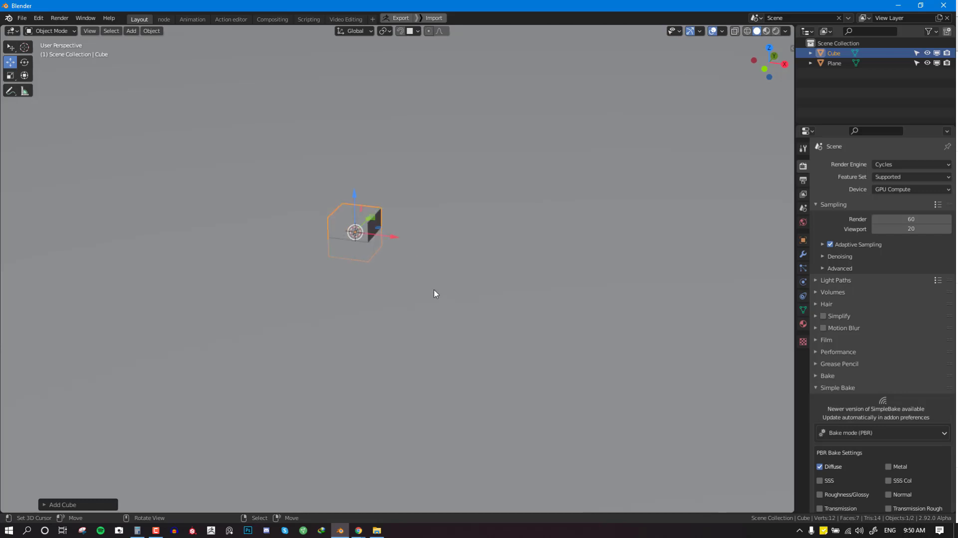
key("g")
key("z")
left_click(410, 221)
- Scale the cube down along the Y and X axes into a thin upright domino slab
key("s")
key("y")
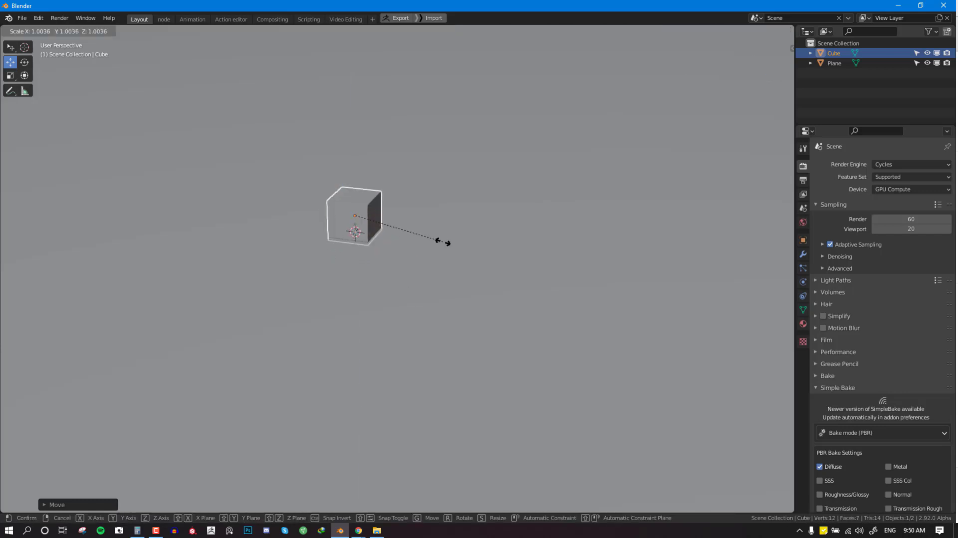
left_click(388, 215)
key("s")
key("x")
left_click(435, 240)
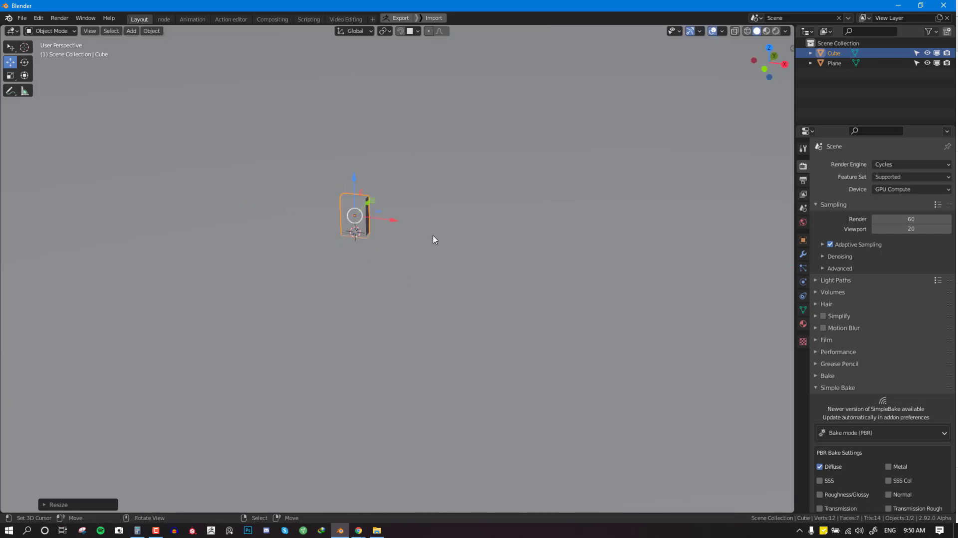
middle_click_drag(433, 241, 413, 293)
key("s")
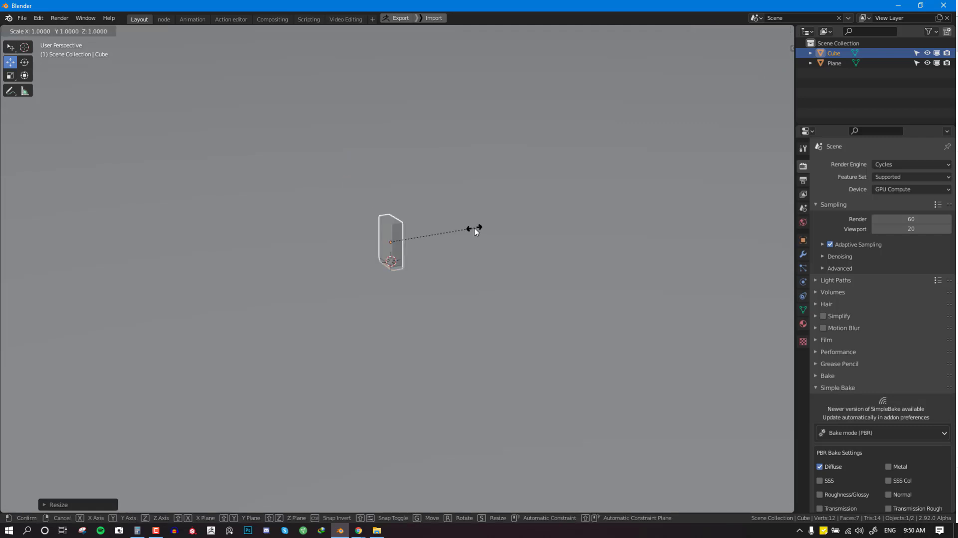
key("y")
left_click(440, 226)
- Shift the domino slab along negative Y away from the origin and raise it about 0.23 m along Z
key("g")
key("y")
left_click(338, 263)
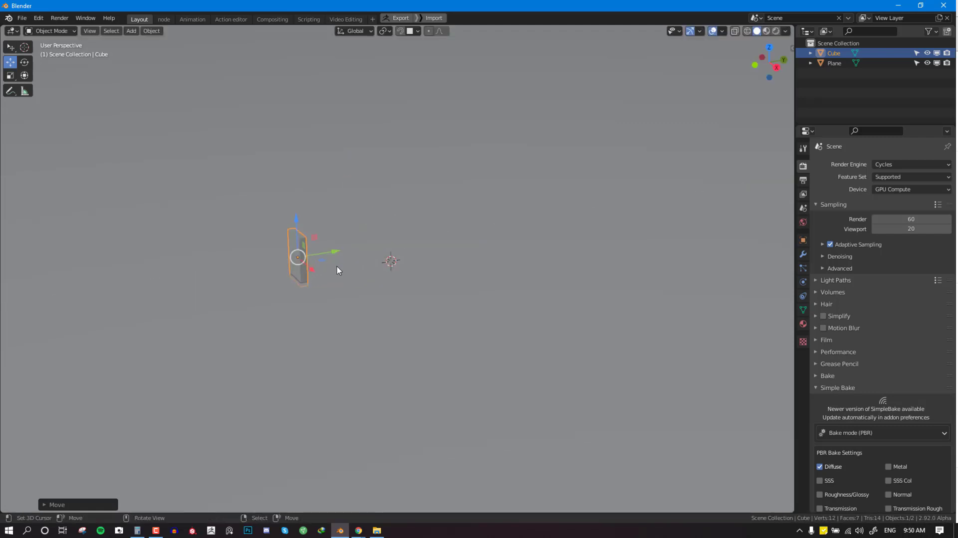
middle_click_drag(338, 270, 373, 231)
key("g")
key("z")
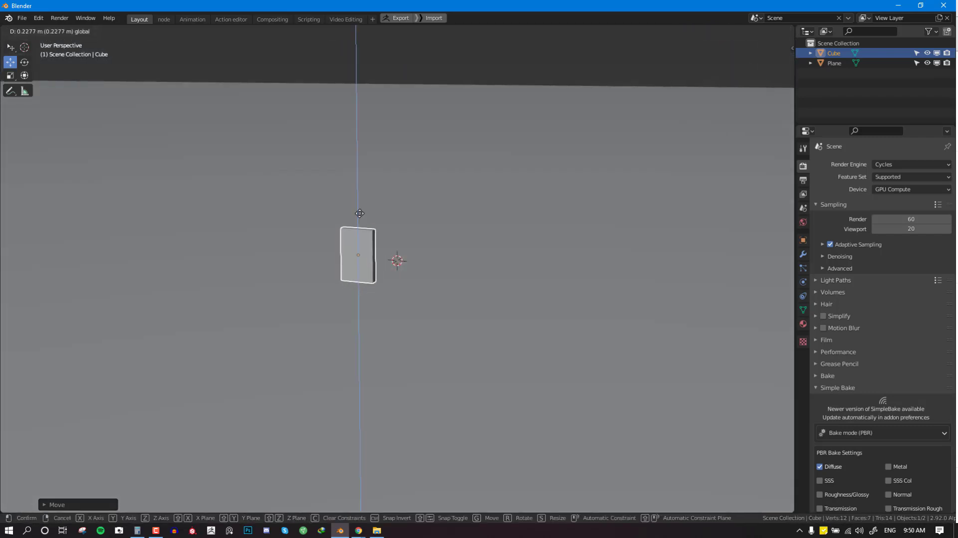
left_click(360, 214)
- Add an Array modifier to the domino slab
scroll(474, 259, "down", 3)
middle_click_drag(475, 259, 517, 281)
scroll(463, 285, "down", 2)
middle_click_drag(622, 144, 555, 205, "shift")
middle_click_drag(411, 305, 426, 255, "shift")
middle_click_drag(627, 308, 631, 293, "shift")
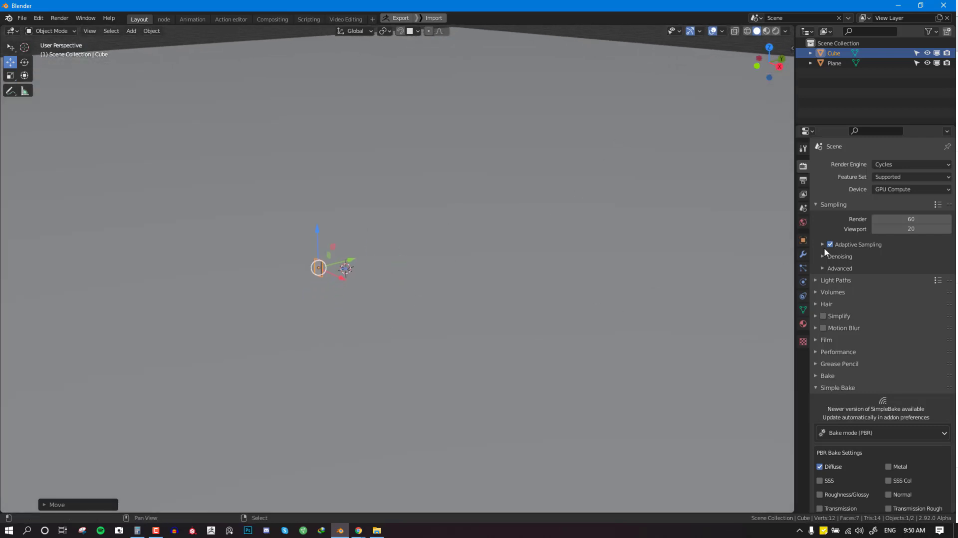
left_click(804, 254)
left_click(858, 164)
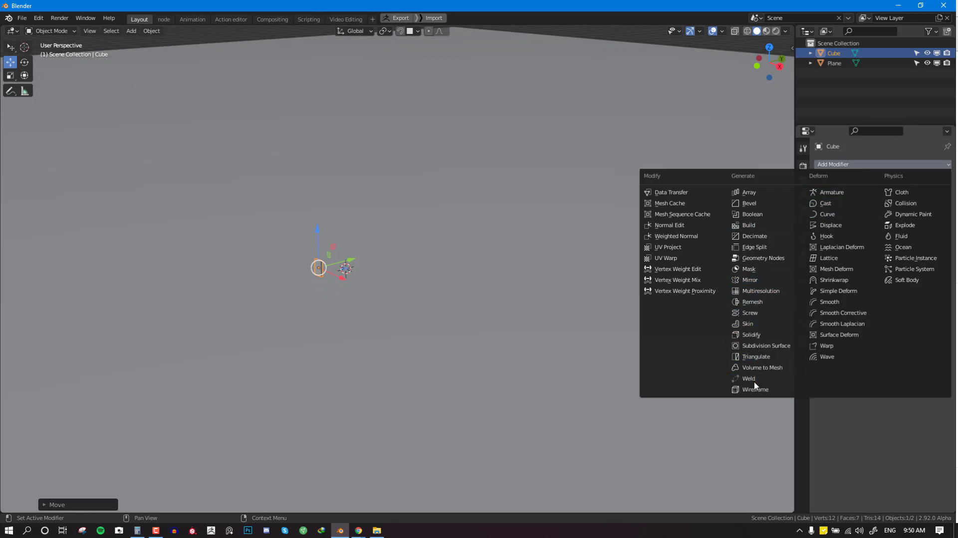
left_click(753, 192)
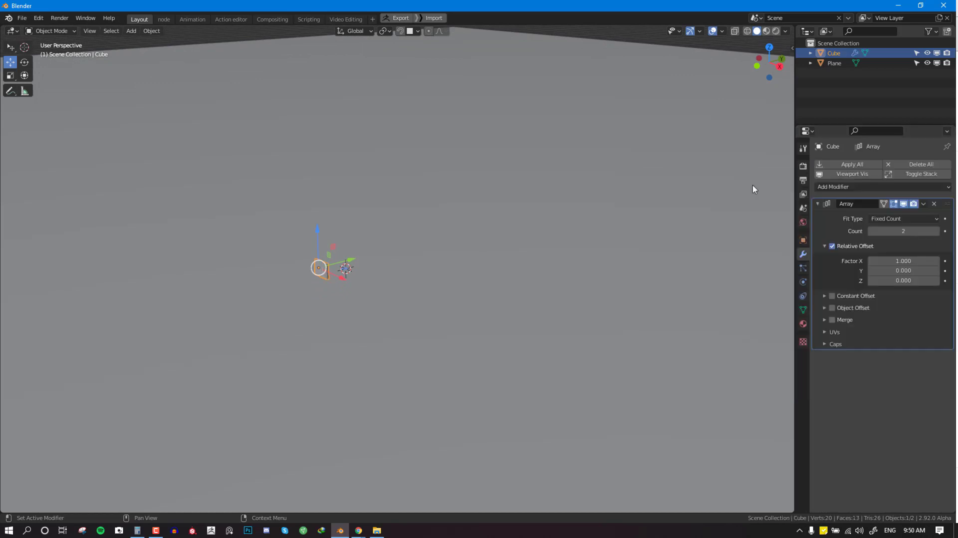
- Set the array's relative offset factors to 0 on X and 4 on Y
left_click(907, 261)
type("0")
key("Tab")
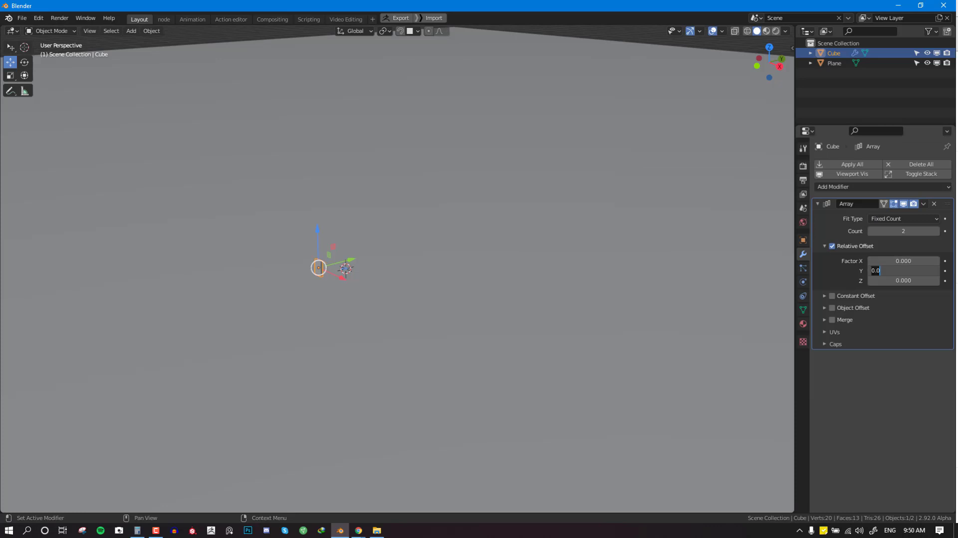
key("Escape")
left_click(903, 270)
type("5")
key("Return")
middle_click_drag(453, 272, 394, 261)
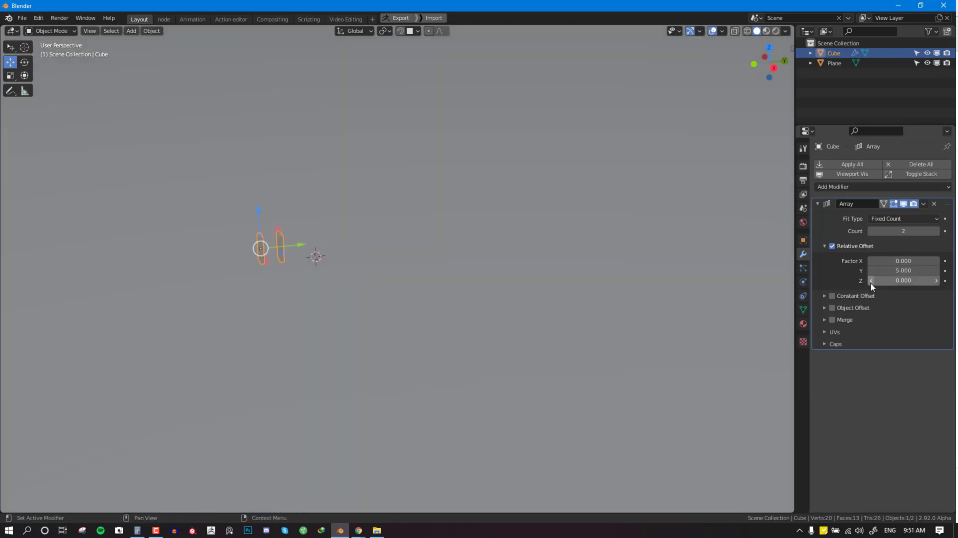
left_click_drag(897, 270, 884, 270)
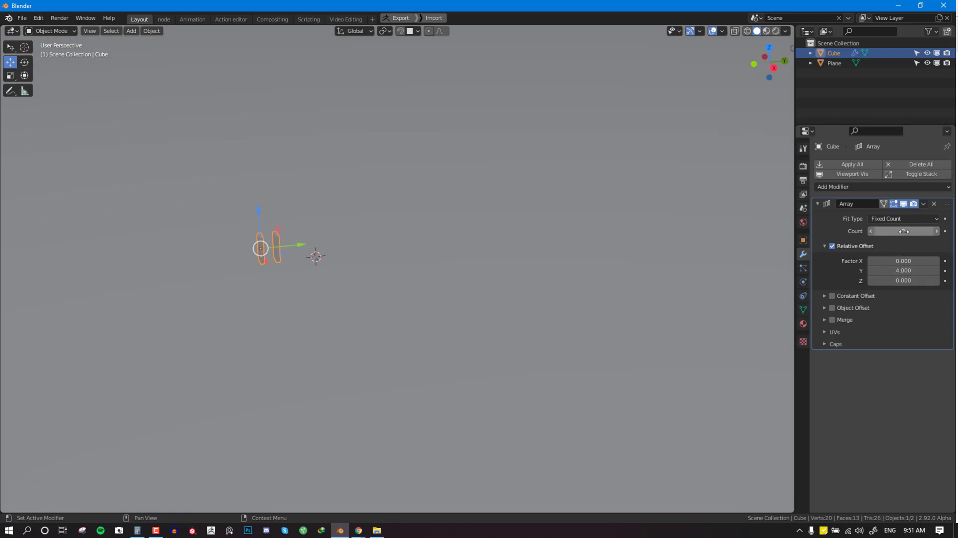
- Increase the array count to 180 to build a long row of dominoes along Y
left_click_drag(897, 231, 949, 231)
scroll(463, 335, "down", 3)
middle_click_drag(463, 336, 409, 336, "shift")
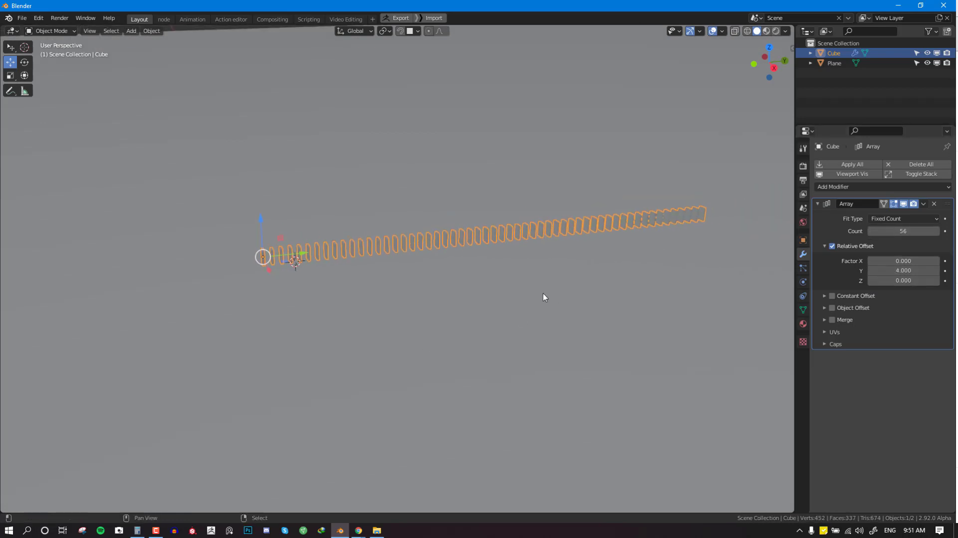
left_click_drag(891, 231, 926, 231)
middle_click_drag(314, 337, 358, 315)
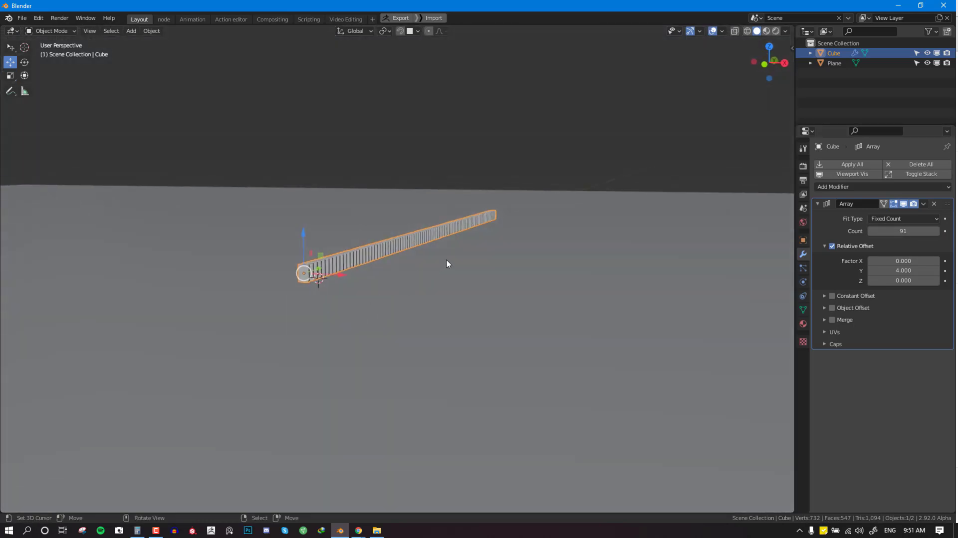
middle_click_drag(447, 264, 402, 223)
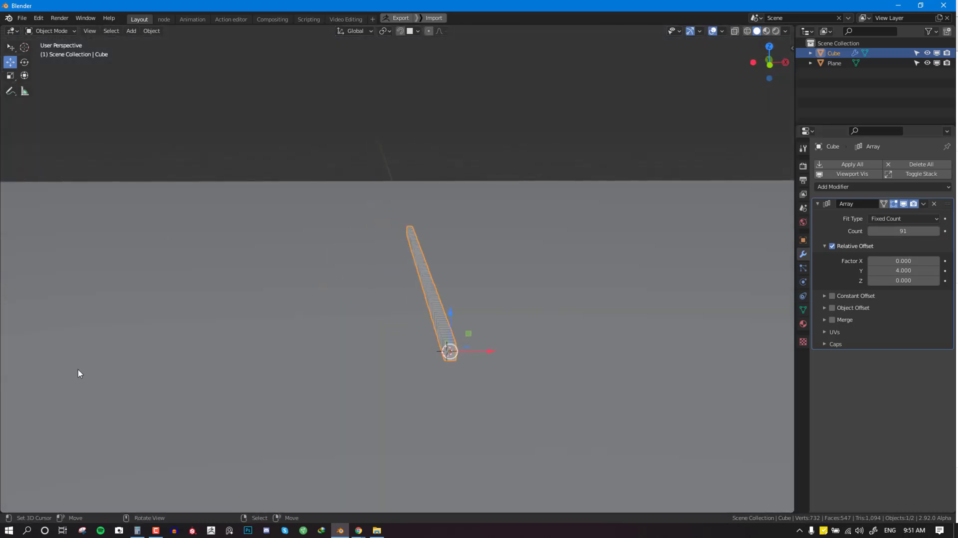
middle_click_drag(385, 317, 419, 280)
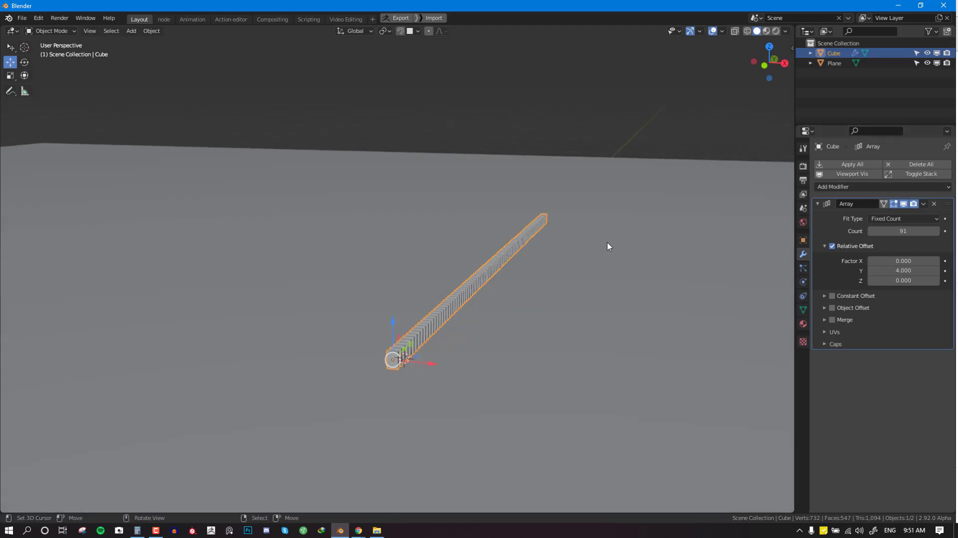
left_click_drag(900, 231, 923, 231)
middle_click_drag(486, 245, 519, 256)
middle_click_drag(522, 272, 486, 302, "shift")
- Select the domino row, hide all unselected objects including the ground plane, and deselect everything
key("alt+a")
left_click(486, 302)
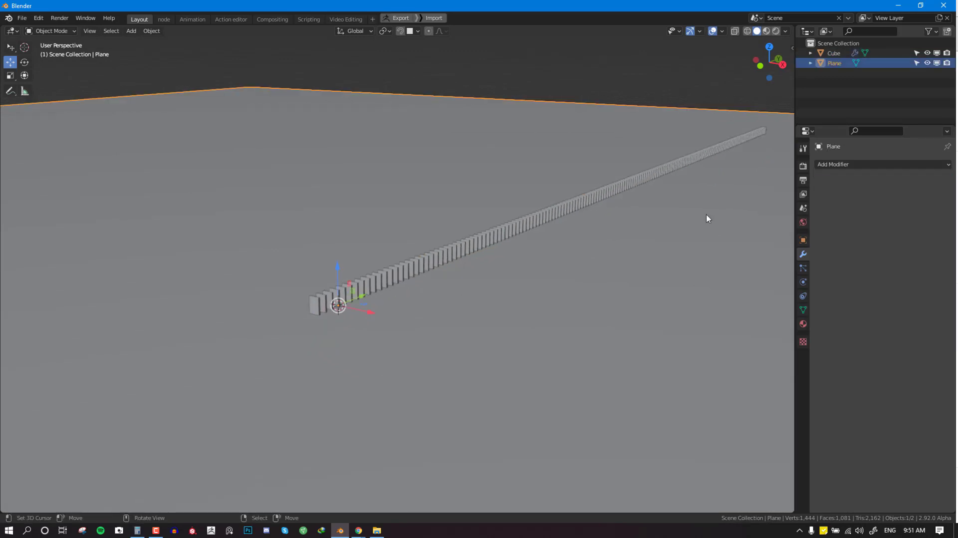
middle_click_drag(372, 298, 399, 286)
right_click(384, 279)
scroll(431, 271, "up", 2)
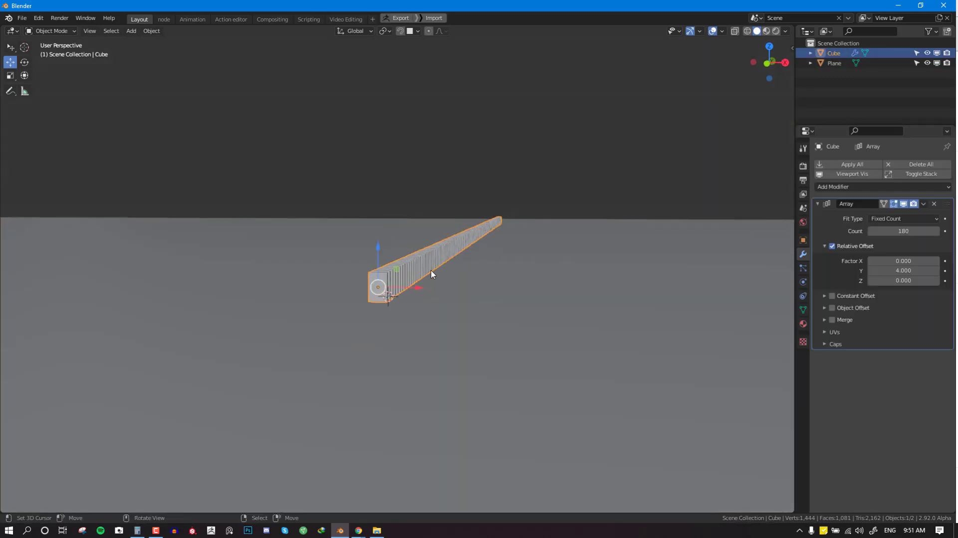
key("shift+h")
middle_click_drag(505, 235, 462, 301)
key("alt+a")
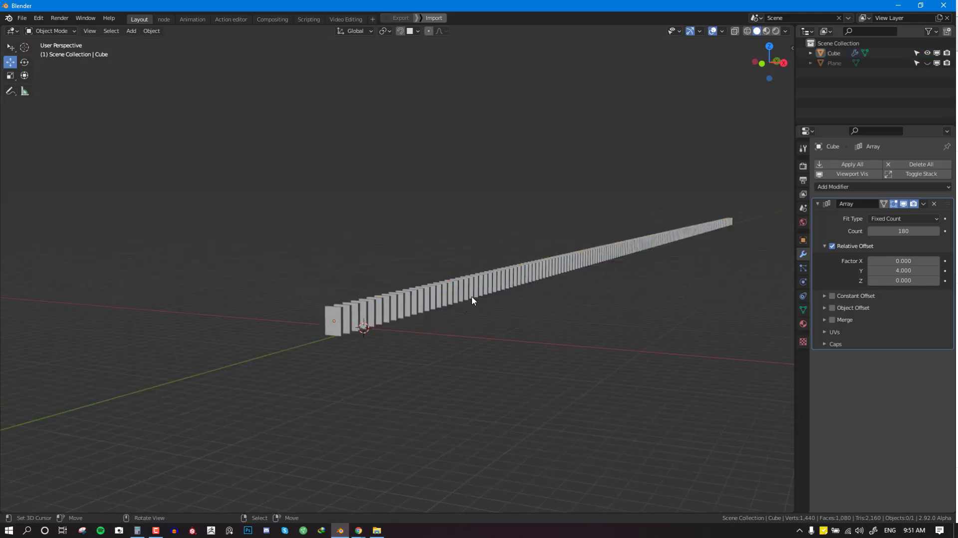
- Apply the Array modifier and separate the domino mesh by loose parts into individual objects
left_click(924, 205)
left_click(902, 217)
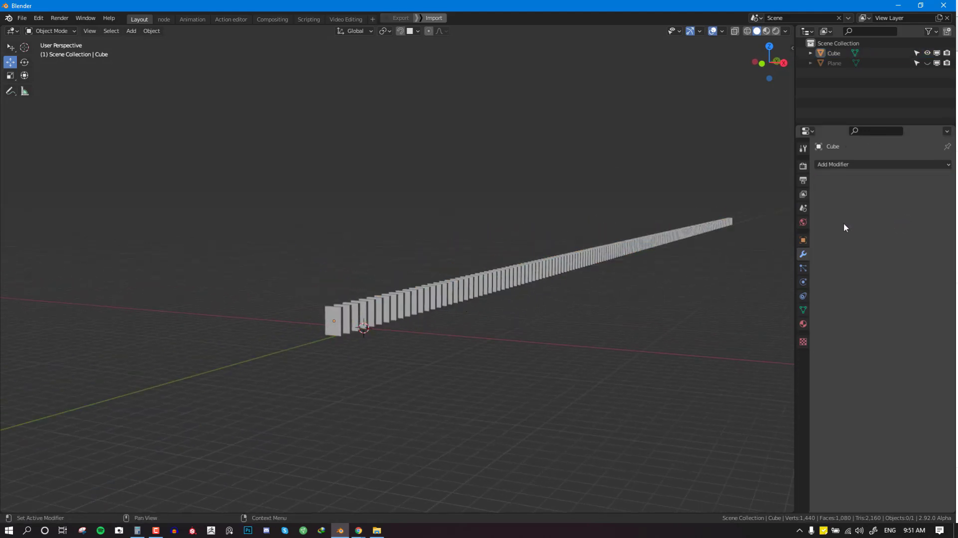
middle_click_drag(649, 254, 428, 270)
left_click(427, 270)
key("Tab")
scroll(463, 259, "up", 1)
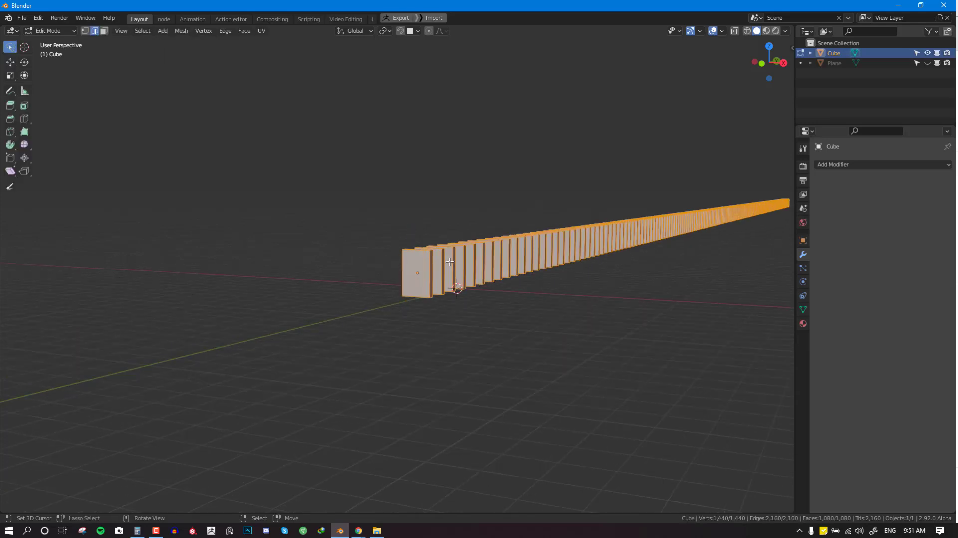
key("p")
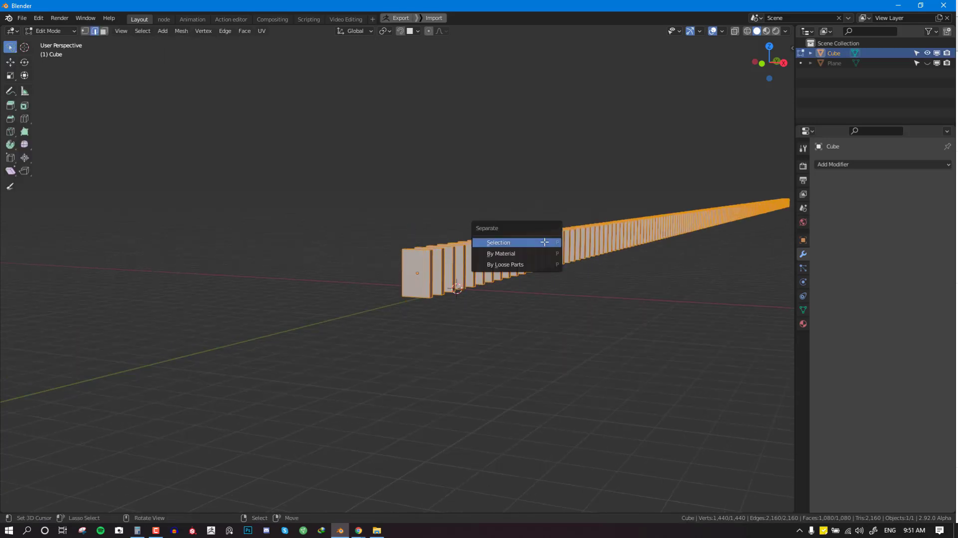
left_click(520, 268)
key("Tab")
- Test-move several dominoes one at a time to check that each is a separate object, cancelling every move
middle_click_drag(521, 268, 430, 288)
left_click(415, 281)
key("g")
right_click(454, 248)
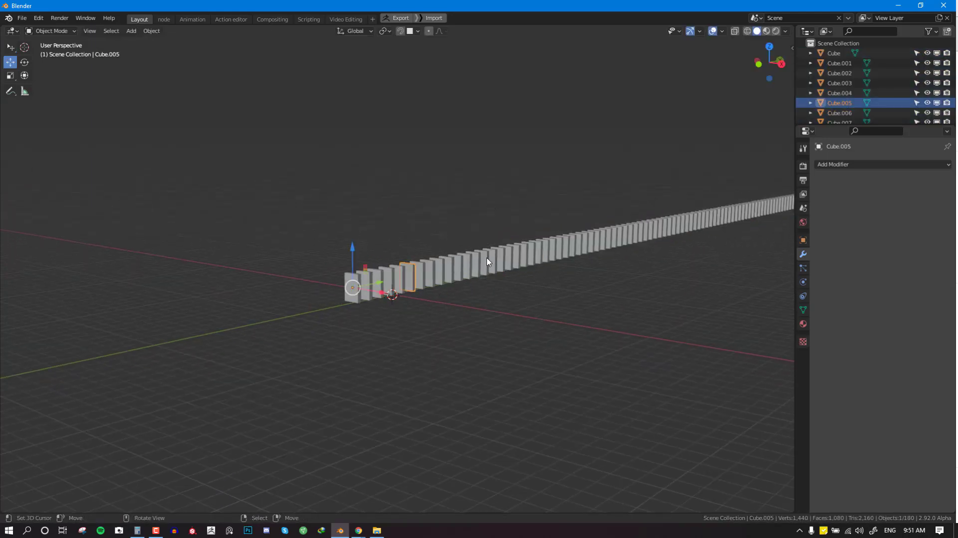
right_click(486, 259)
key("g")
right_click(532, 224)
key("g")
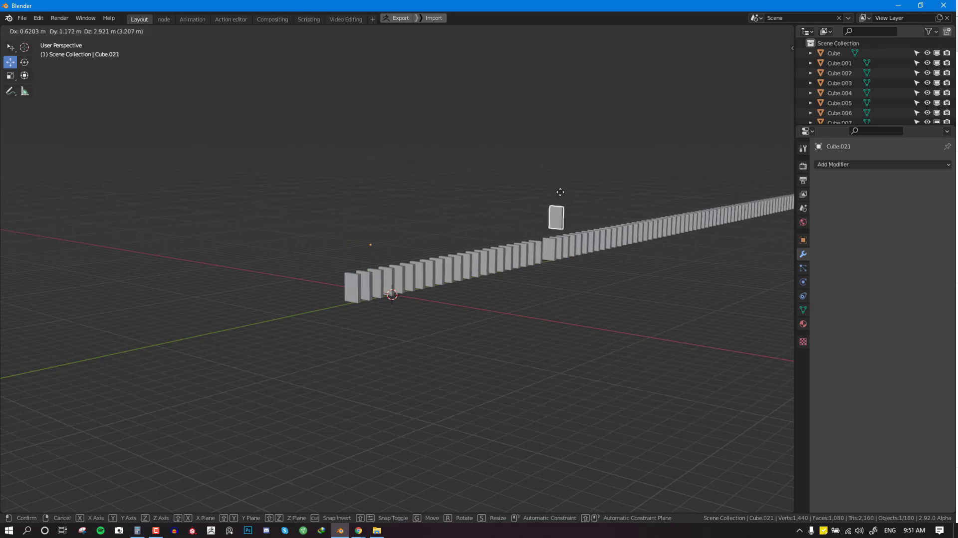
right_click(543, 238)
middle_click_drag(543, 238, 537, 255)
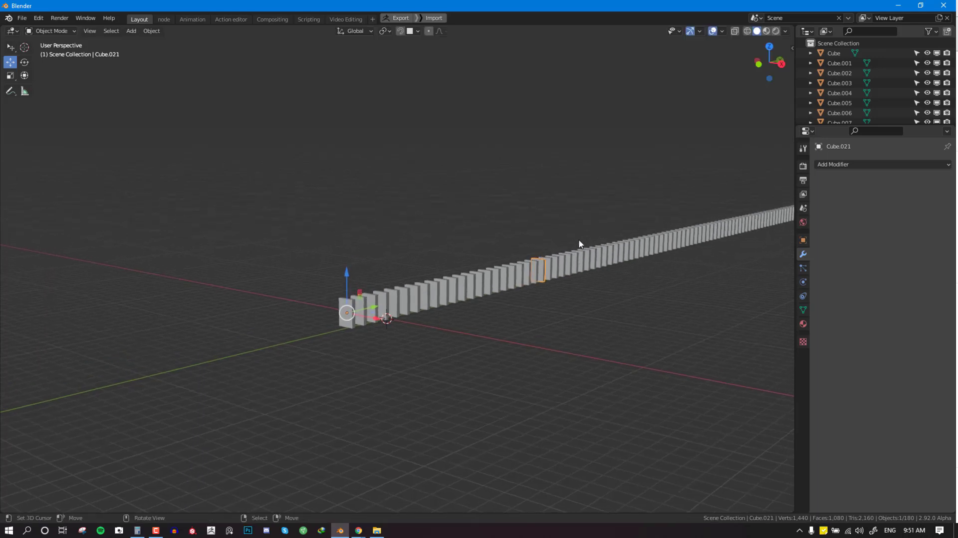
- Select all dominoes and set each one's origin to its geometry
key("a")
left_click(151, 31)
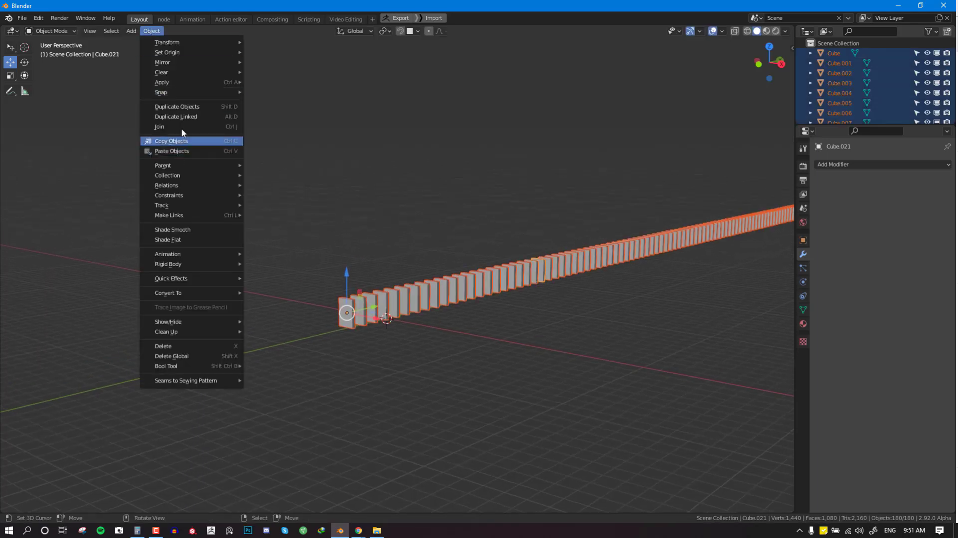
mouse_move(192, 53)
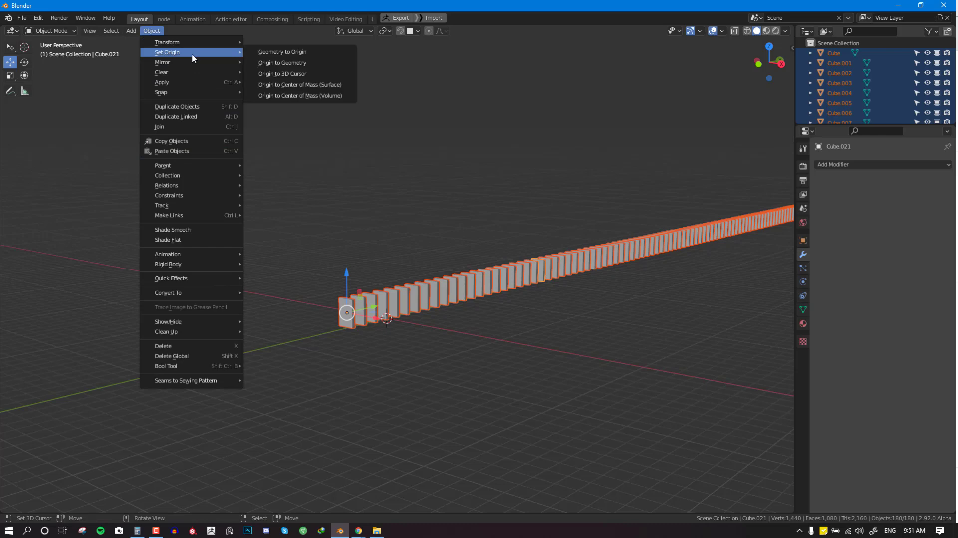
left_click(298, 66)
- Try moving the top back edge of the first domino in Edit Mode, undo the change, and return to Object Mode
middle_click_drag(605, 224, 317, 270, "shift")
key("alt+a")
left_click(275, 288)
key("Tab")
scroll(275, 288, "up", 2)
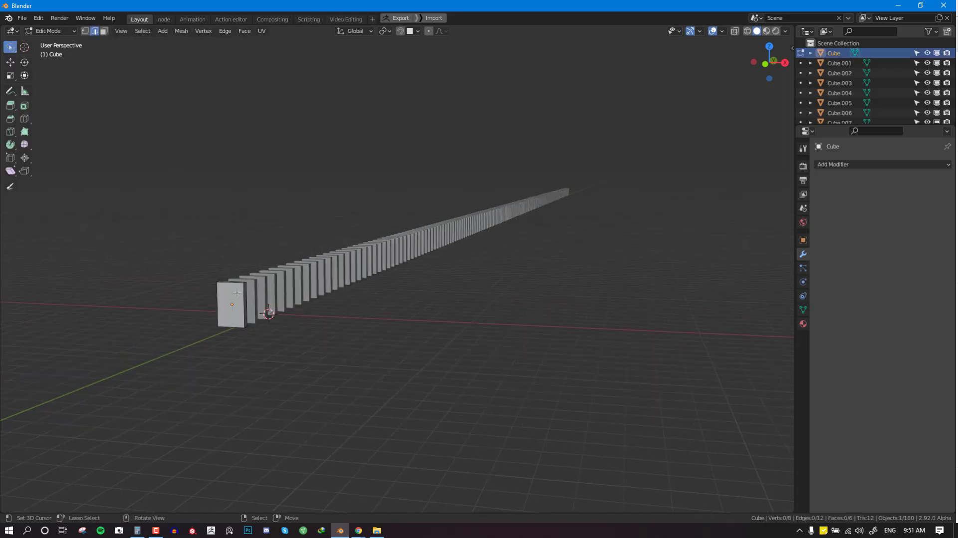
key("g")
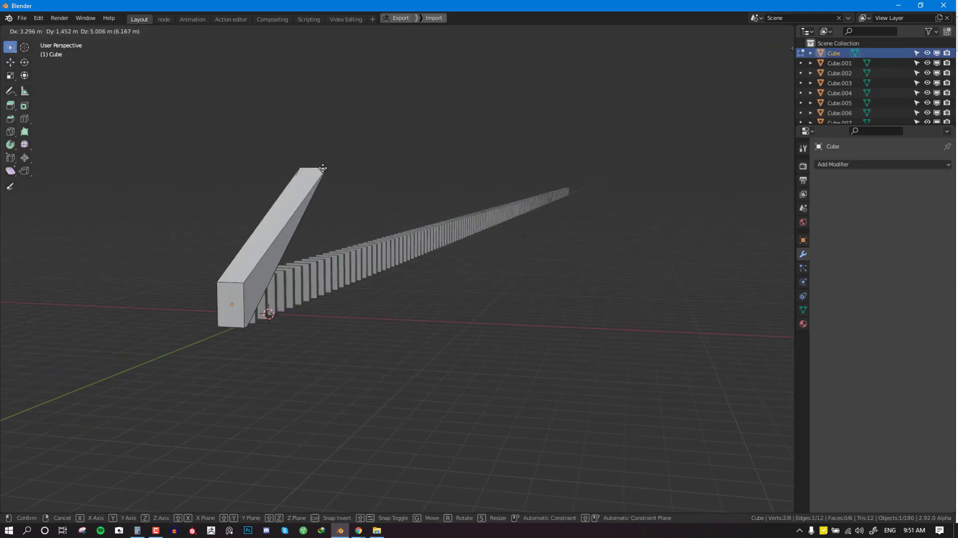
left_click(323, 170)
middle_click_drag(351, 220, 332, 227)
key("ctrl+z")
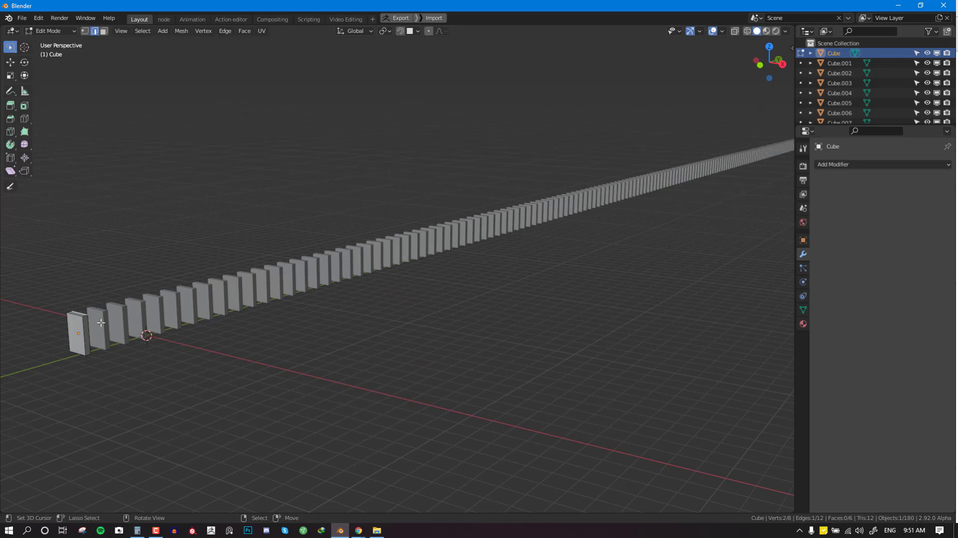
key("g")
key("Escape")
key("Tab")
scroll(407, 250, "down", 2)
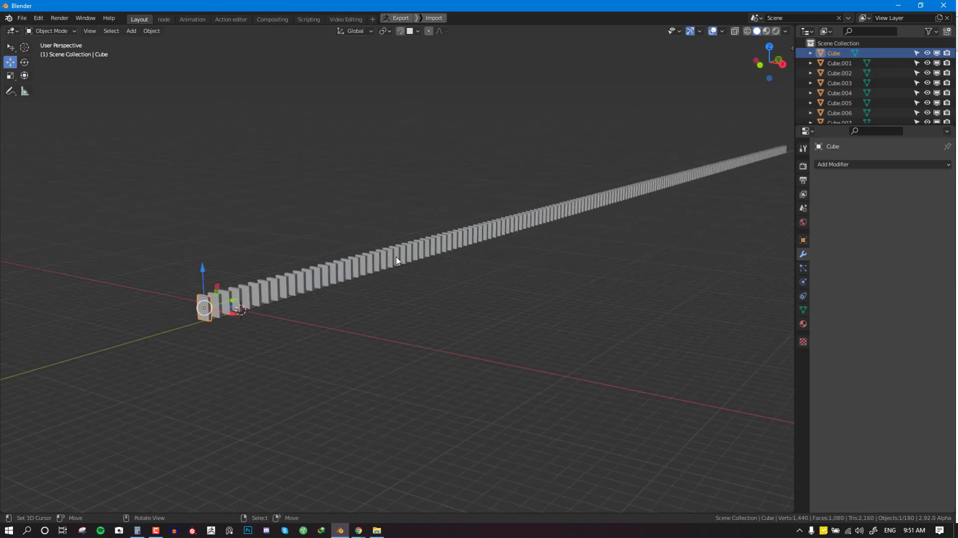
- Test-move the first domino's selected top edge in Edit Mode, cancel the move, and return to Object Mode
middle_click_drag(396, 260, 374, 275)
scroll(306, 277, "up", 2)
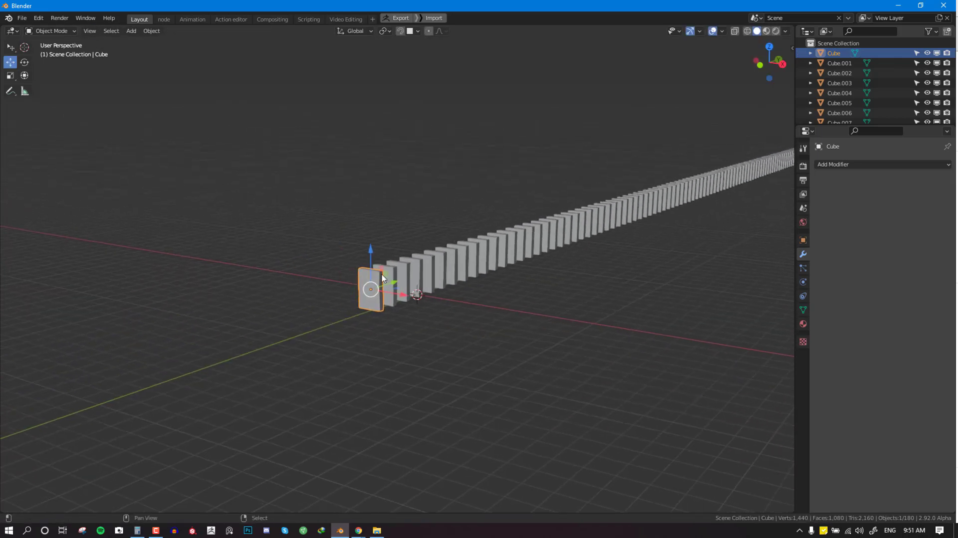
scroll(380, 275, "up", 2)
key("Tab")
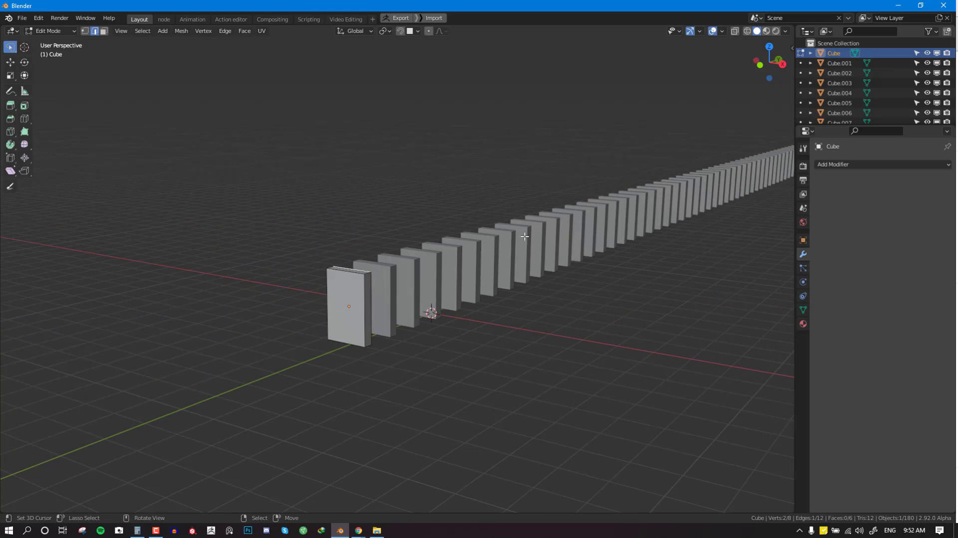
key("g")
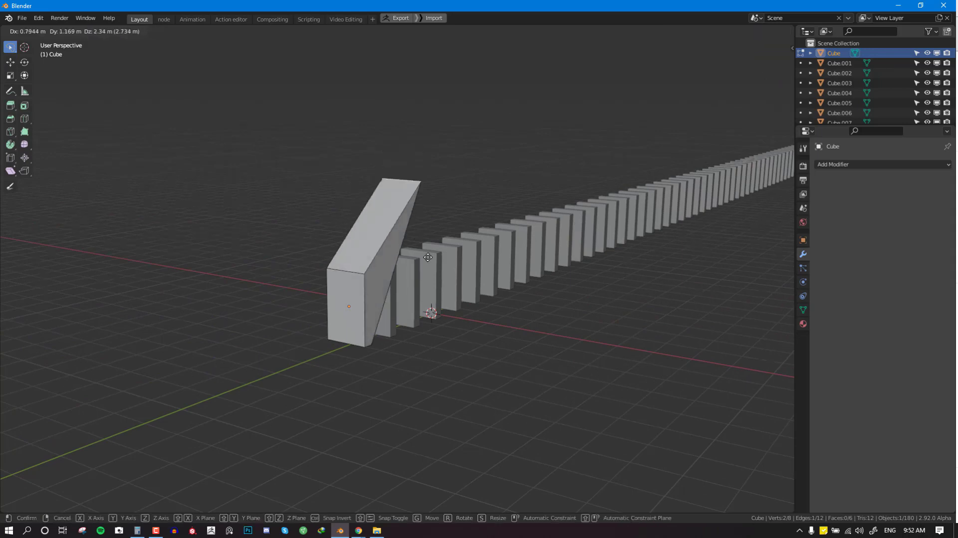
key("Escape")
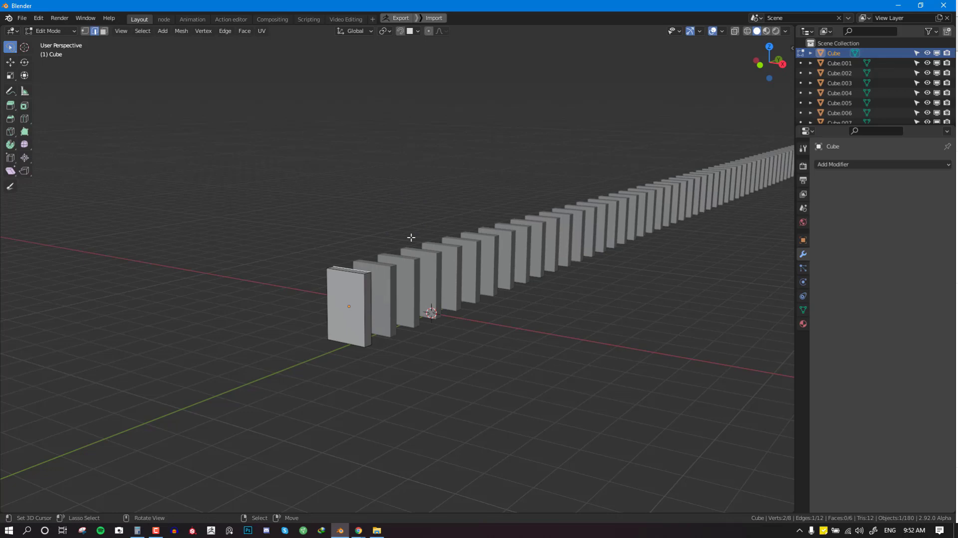
scroll(350, 291, "up", 2)
scroll(512, 253, "down", 3)
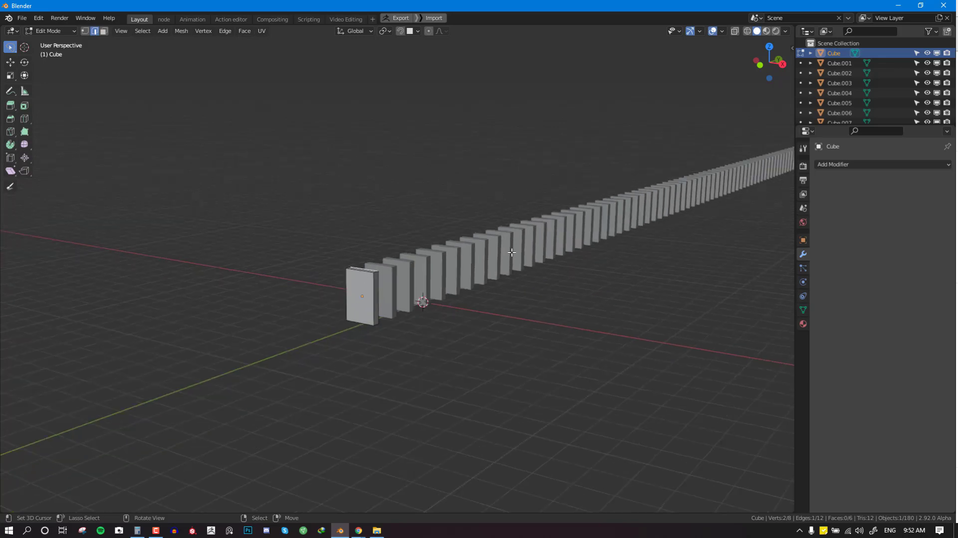
key("Tab")
- Select all dominoes with the first one as the active object and link their object data to it
scroll(450, 260, "up", 4)
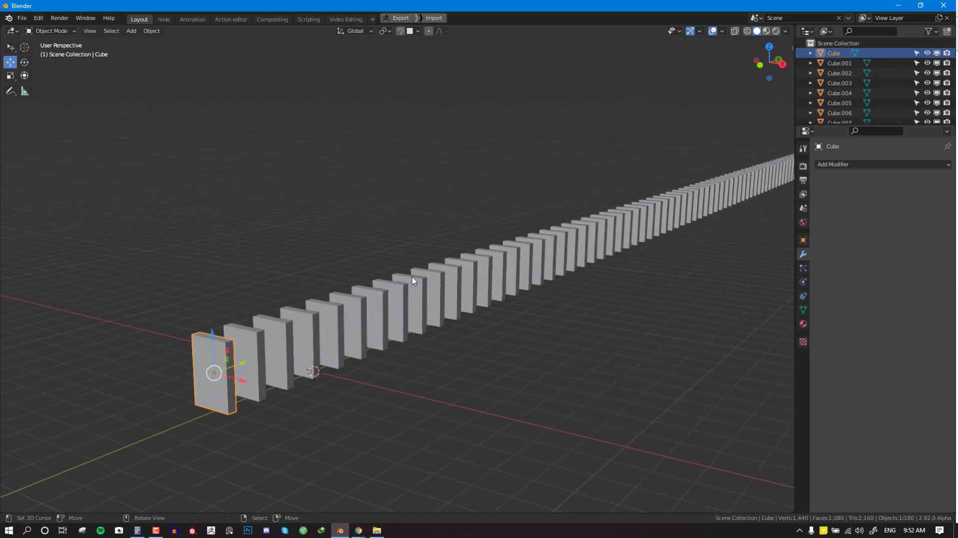
key("alt+a")
key("a")
left_click(207, 357, "shift")
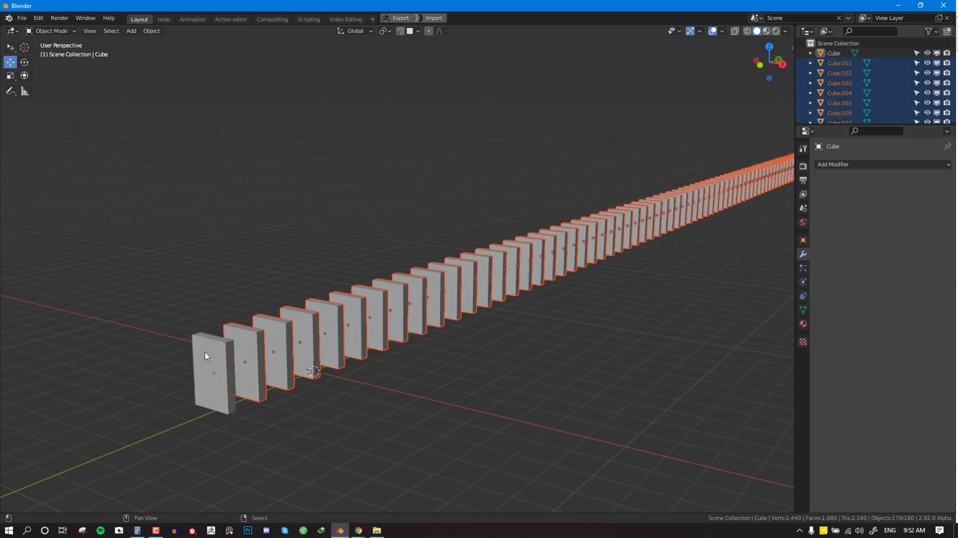
left_click(190, 359, "shift")
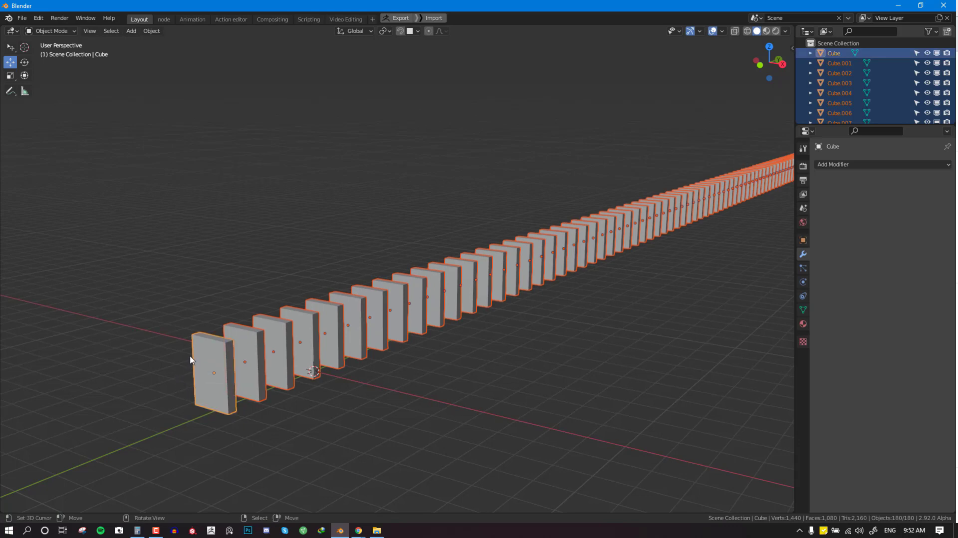
middle_click_drag(261, 363, 252, 340, "shift")
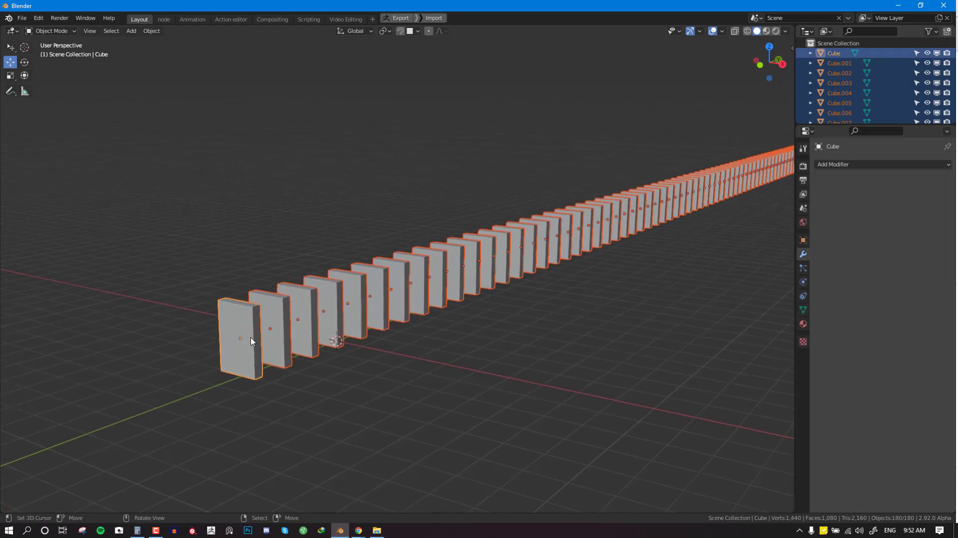
key("ctrl+l")
mouse_move(252, 339)
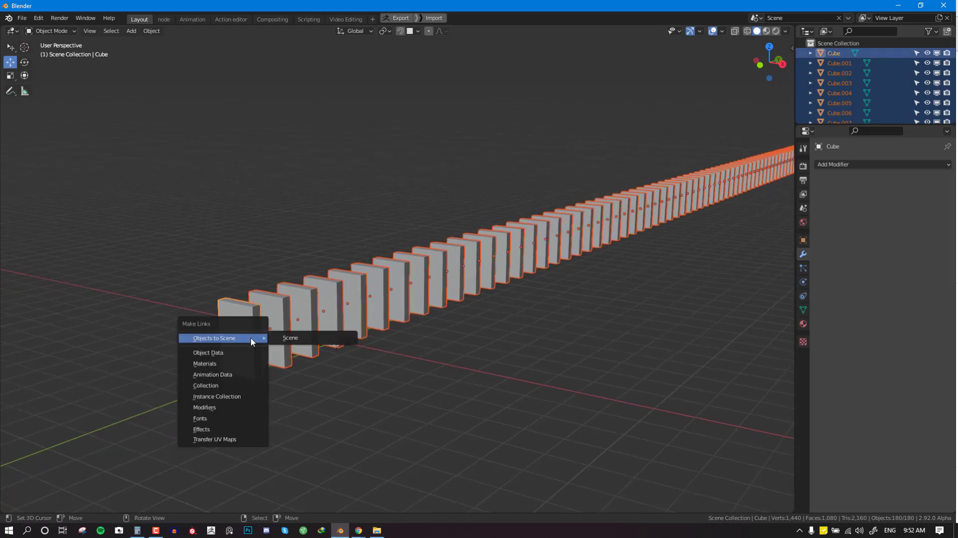
left_click(235, 352)
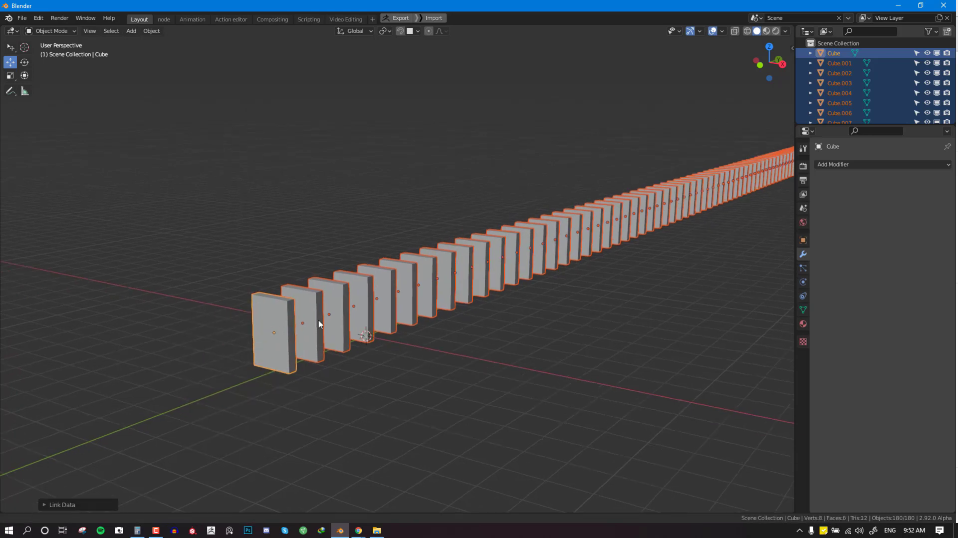
- Test the linked mesh by moving several edges of the first domino in Edit Mode
middle_click_drag(320, 325, 331, 313, "shift")
scroll(331, 313, "up", 2)
key("Tab")
key("alt+a")
right_click(313, 271)
key("g")
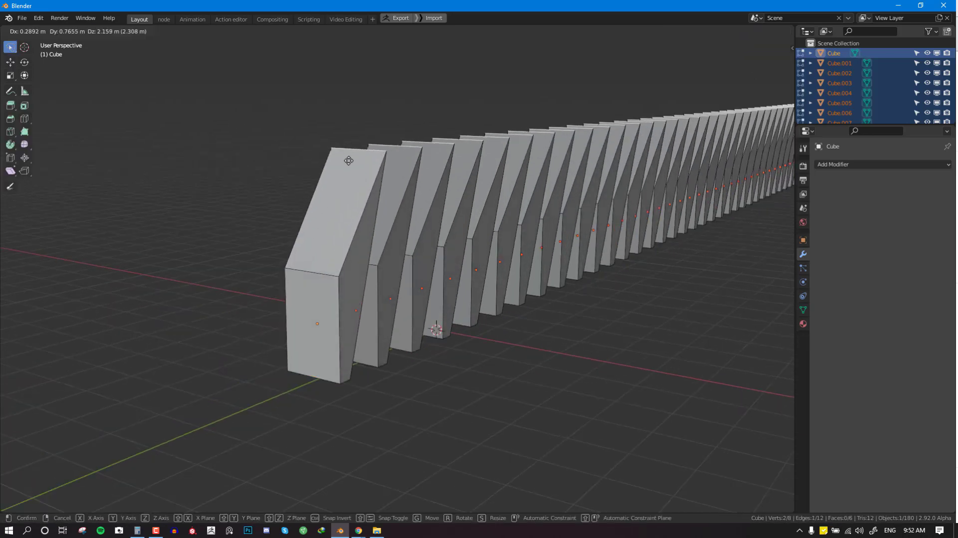
right_click_drag(349, 160, 300, 208)
right_click_drag(340, 331, 419, 348)
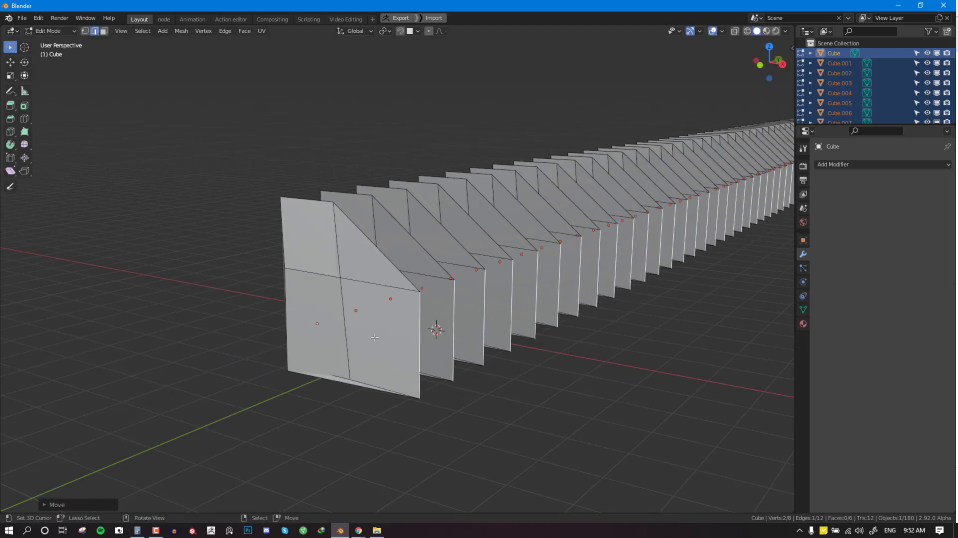
right_click_drag(294, 318, 199, 320)
right_click_drag(303, 288, 202, 440)
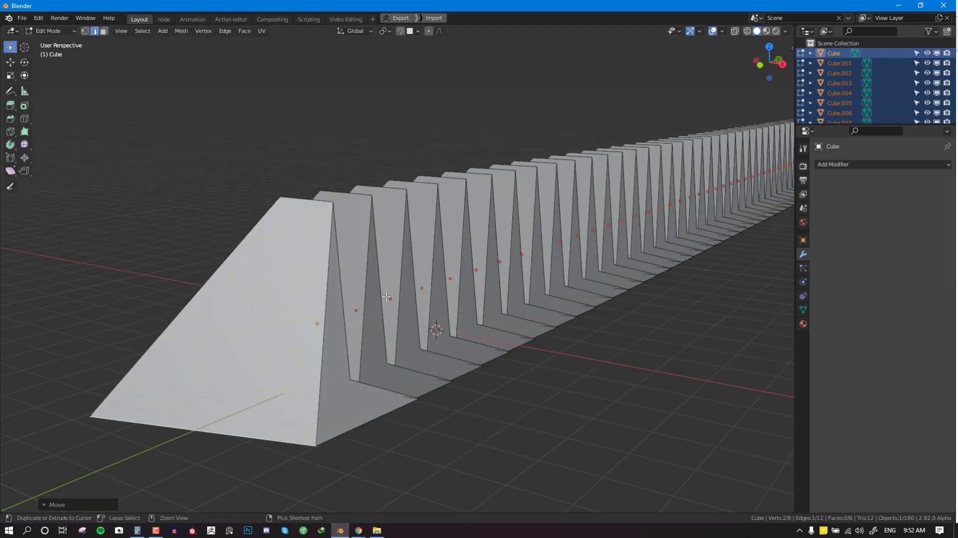
- Undo all the test edge moves on the dominoes and return to Object Mode
key("ctrl+z")
key("ctrl+z")
key("ctrl+z")
key("ctrl+z")
key("ctrl+z")
key("ctrl+z")
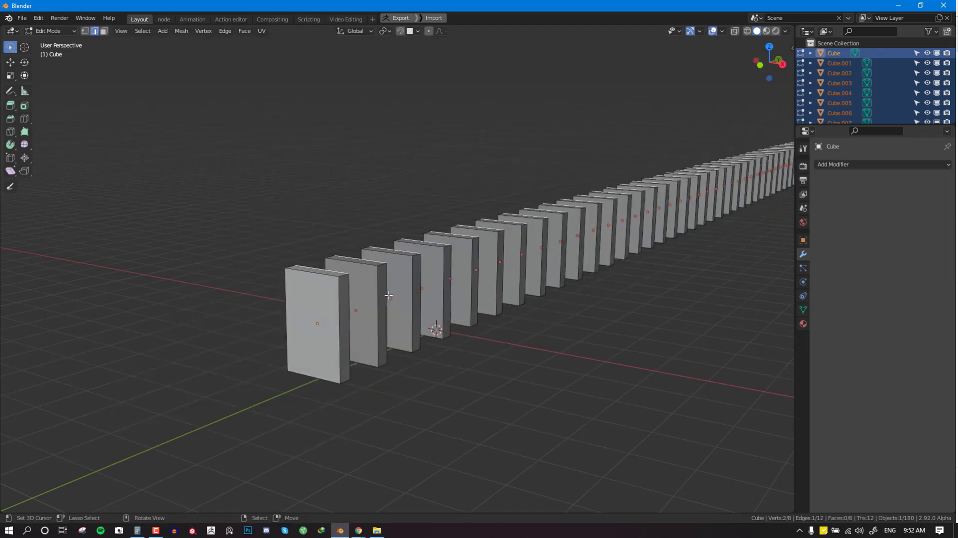
scroll(462, 293, "down", 2)
scroll(460, 289, "down", 1)
middle_click_drag(441, 298, 440, 297)
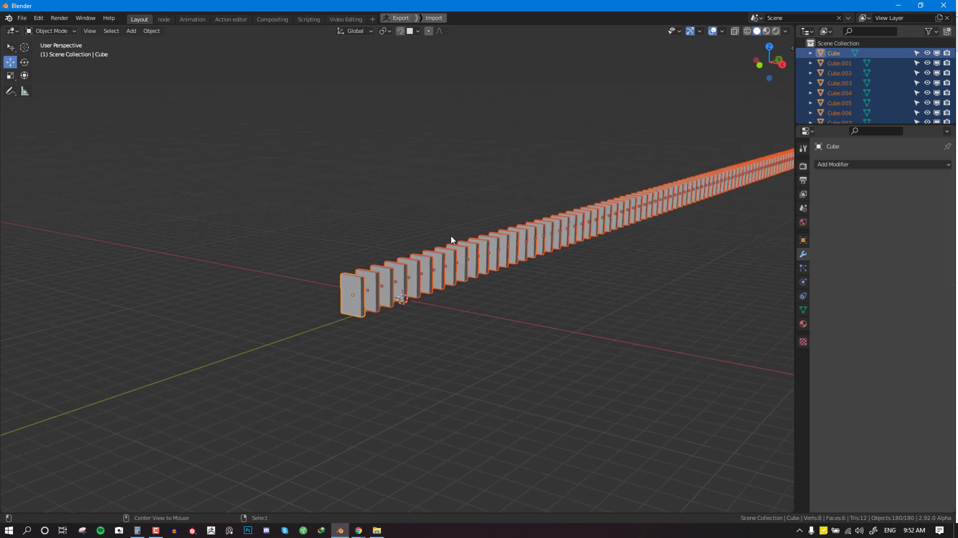
- Add active rigid bodies to all selected dominoes
left_click(156, 35)
mouse_move(175, 264)
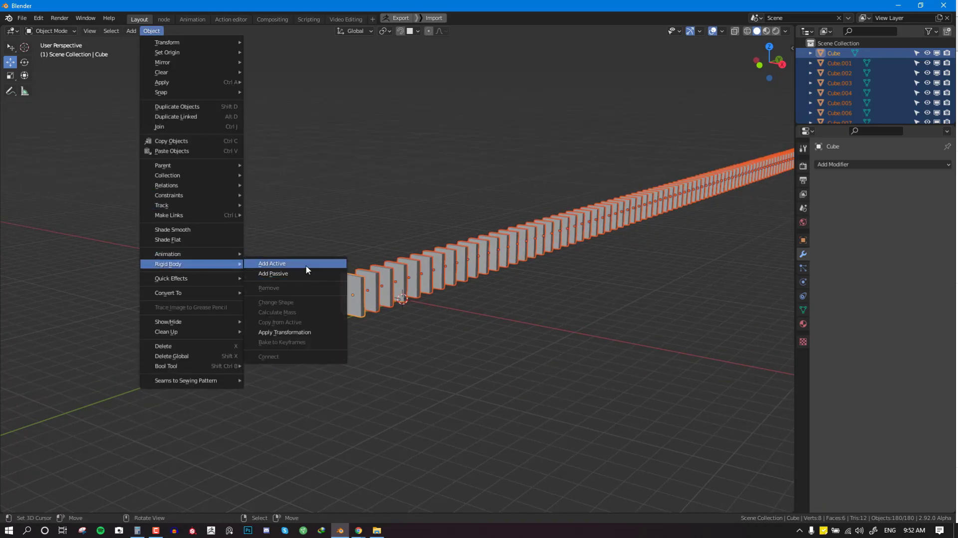
left_click(272, 263)
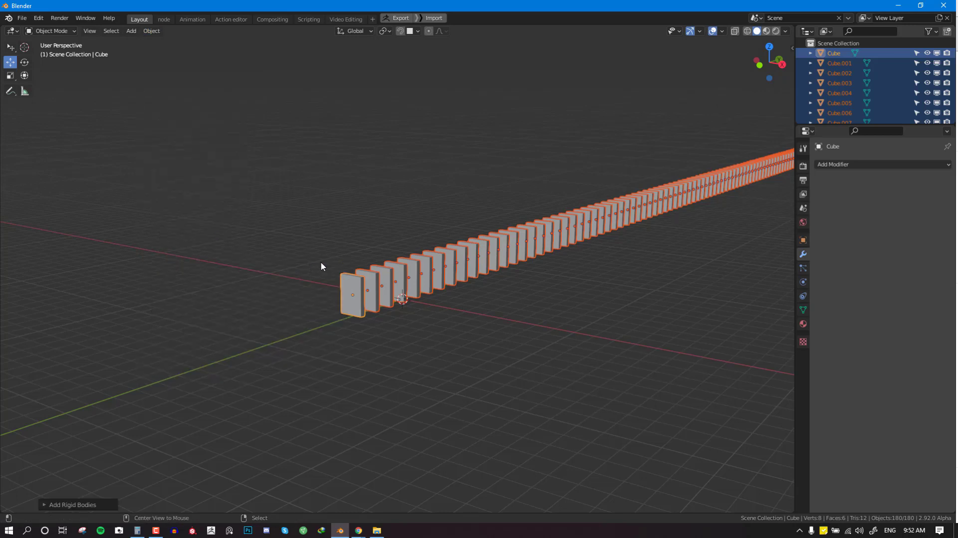
- Unhide the ground plane, try to add a passive rigid body, and test-play the simulation
key("alt+h")
left_click(198, 75)
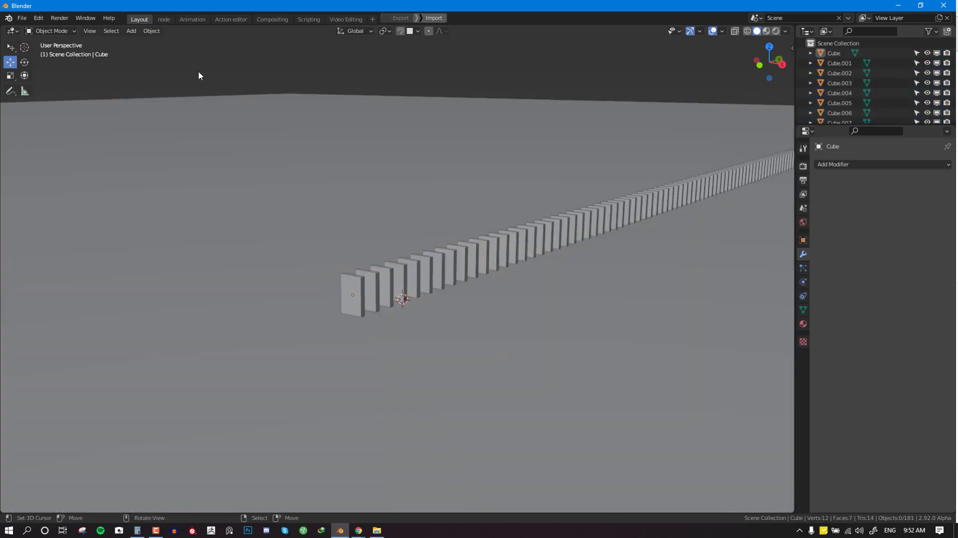
left_click(153, 33)
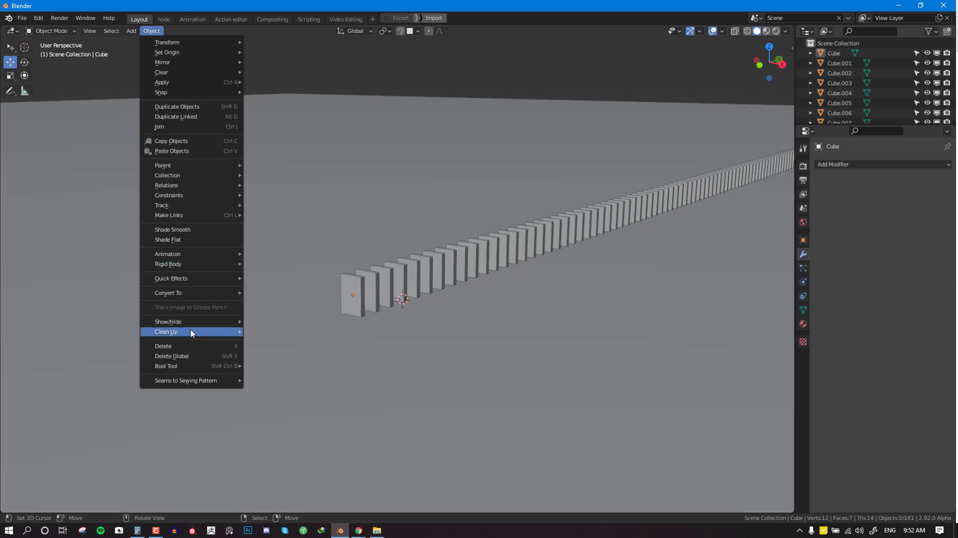
mouse_move(188, 264)
left_click(289, 275)
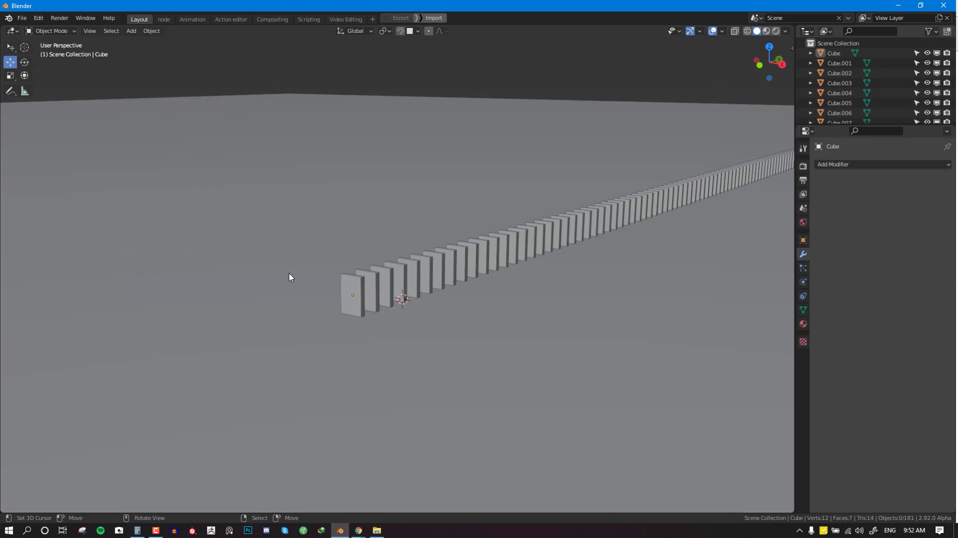
key("space")
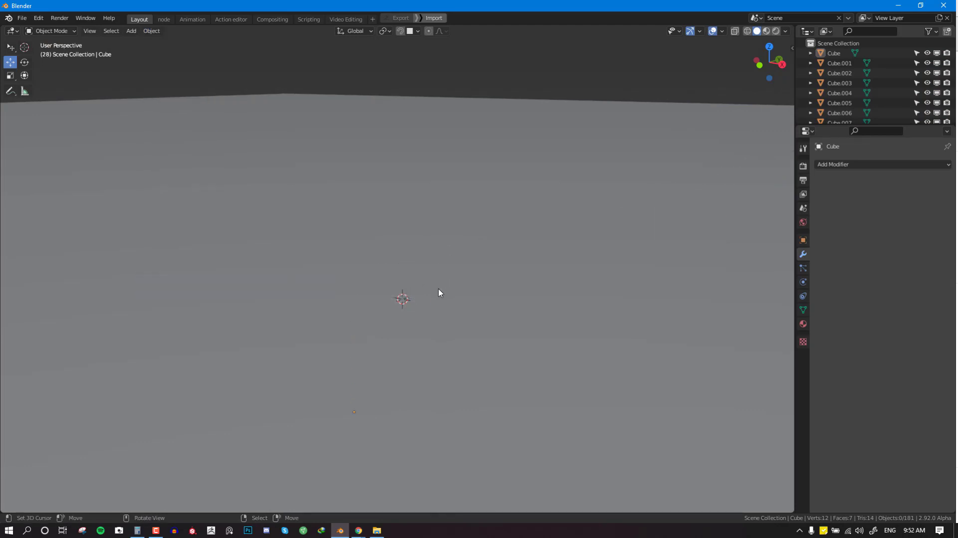
key("Escape")
- Try to apply rotation and scale to all objects, test-play the simulation, and return to the first frame
key("a")
key("ctrl+a")
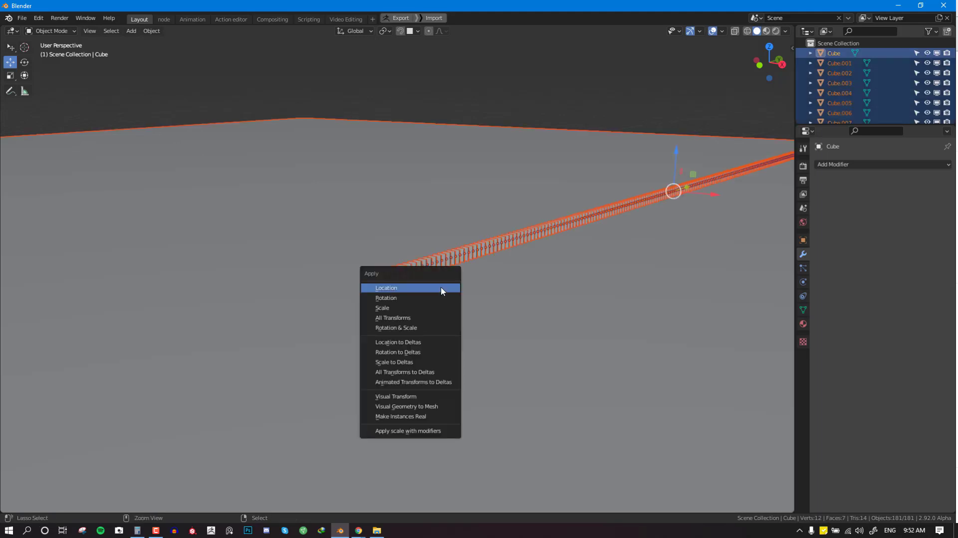
left_click(398, 328)
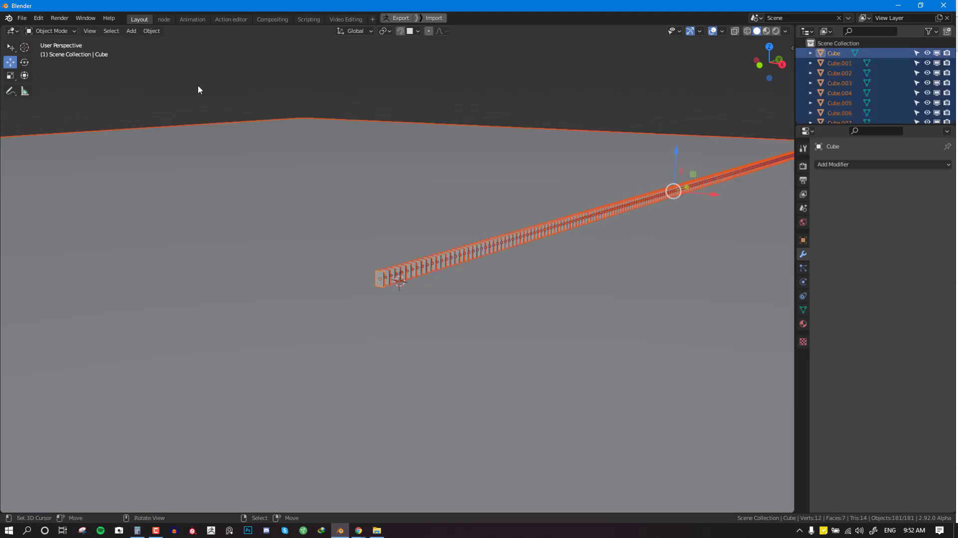
left_click(150, 31)
mouse_move(181, 62)
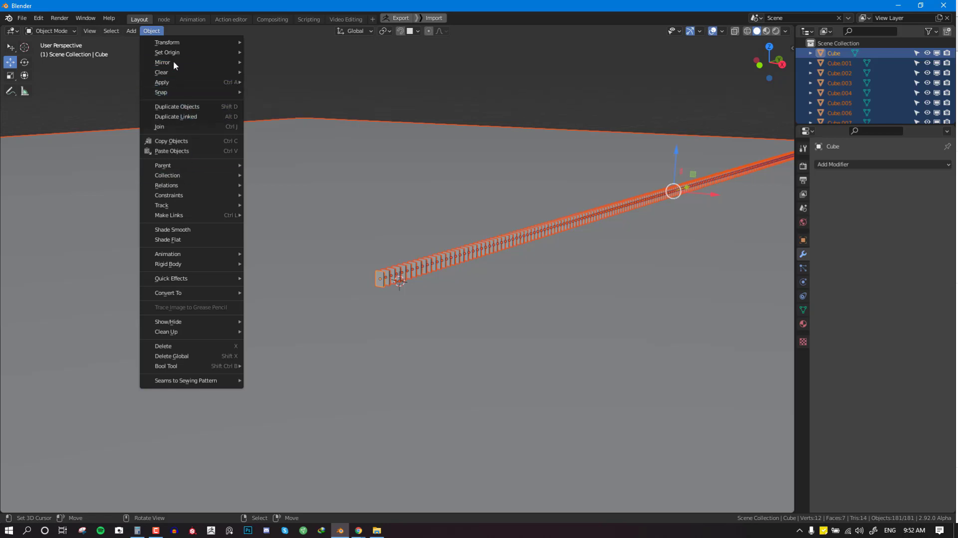
mouse_move(168, 86)
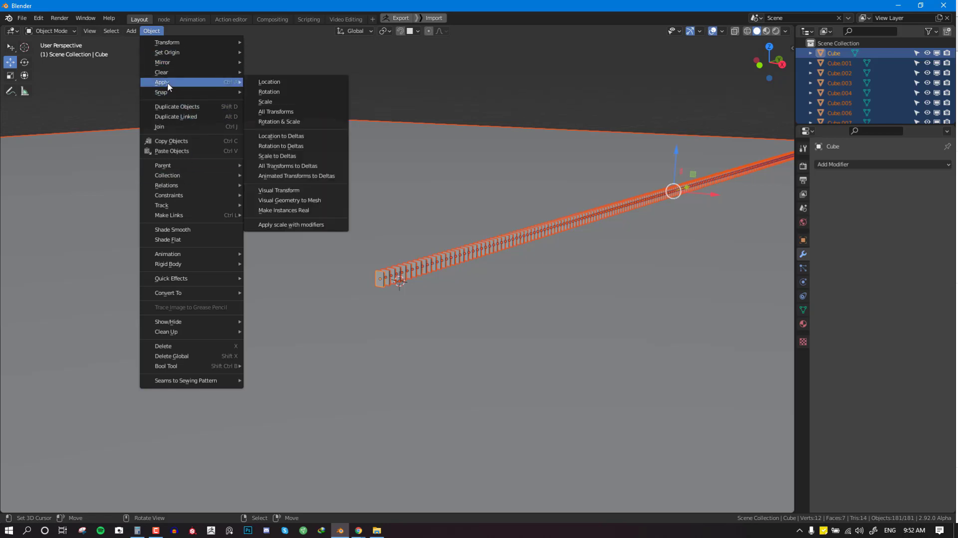
left_click(279, 121)
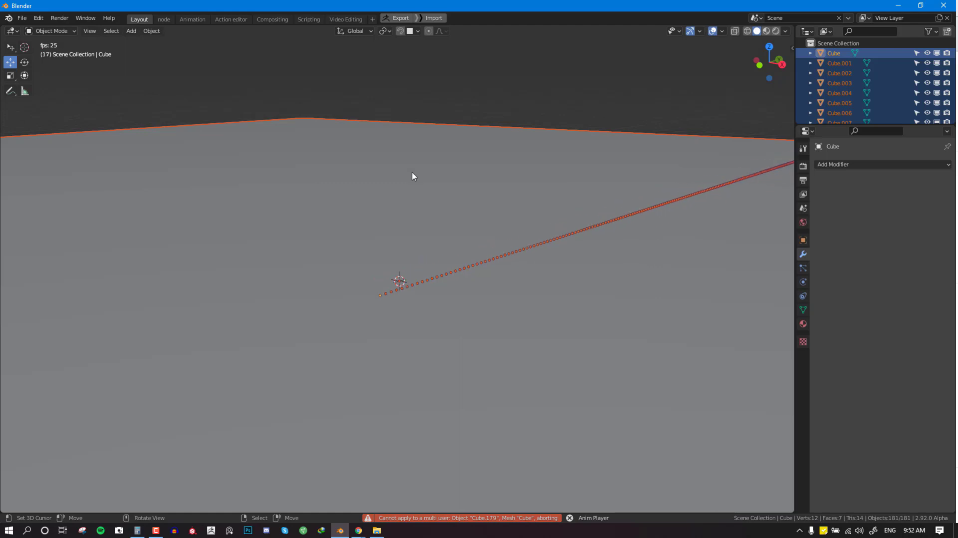
key("space")
key("shift+Left")
- Resize the ground plane so it extends beneath the whole domino row and apply its rotation and scale
key("alt+a")
left_click(599, 347)
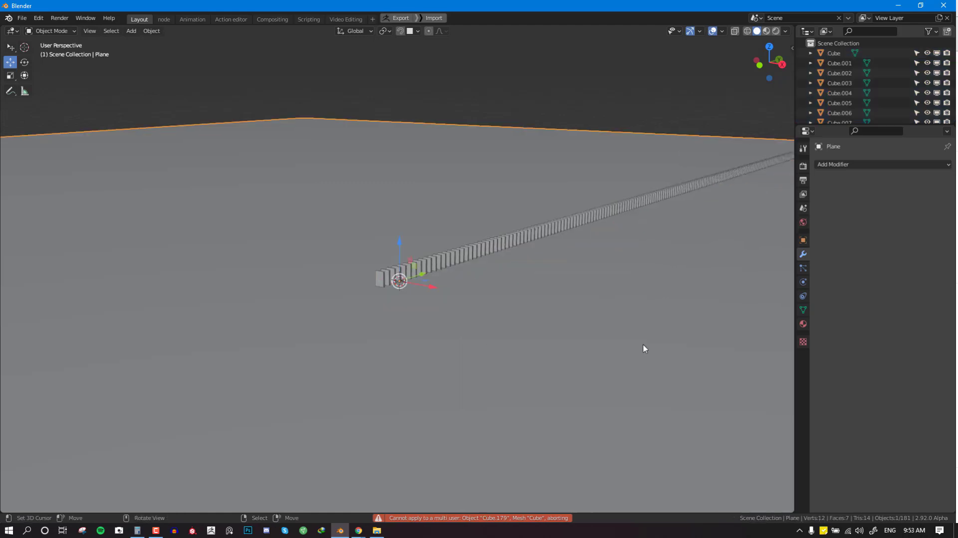
scroll(698, 352, "down", 1)
key("s")
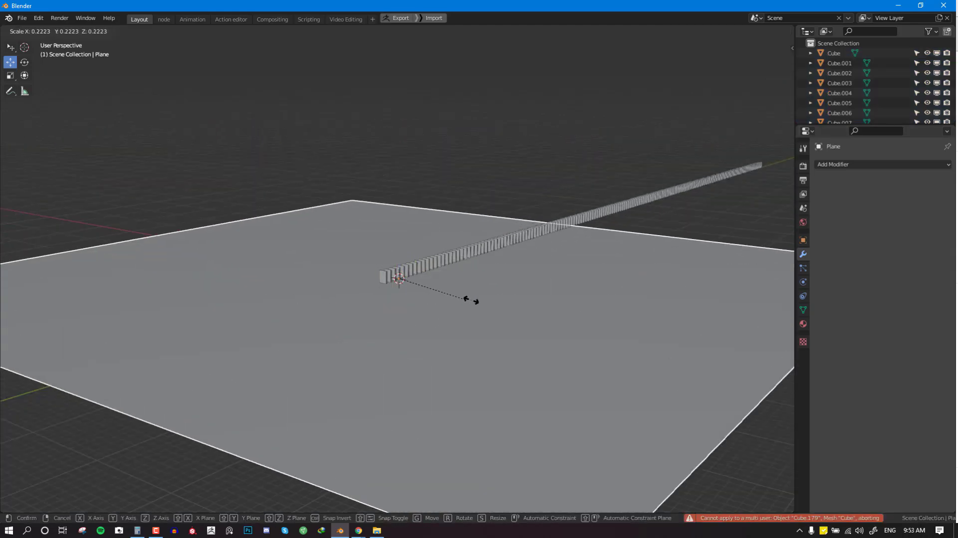
left_click(565, 289)
key("s")
right_click(574, 274)
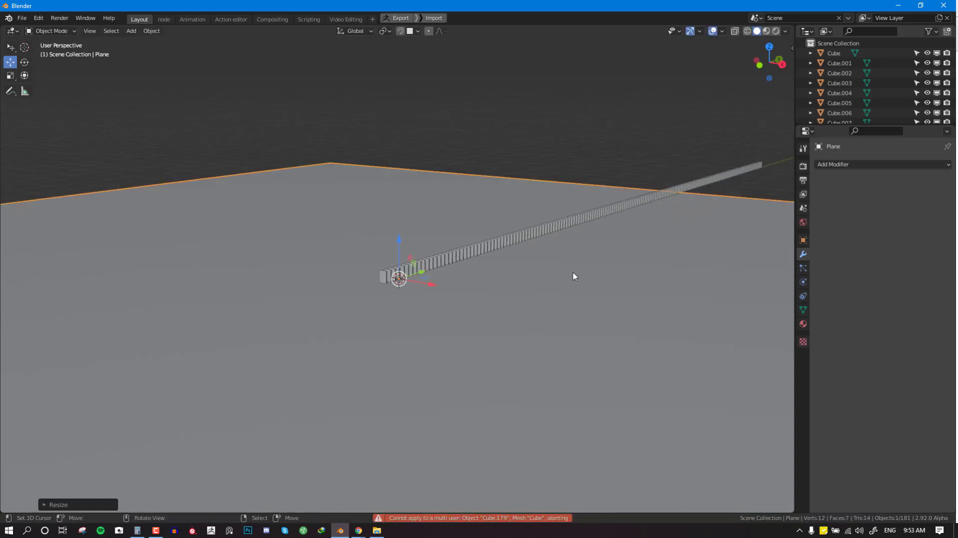
key("s")
left_click(757, 238)
key("ctrl+a")
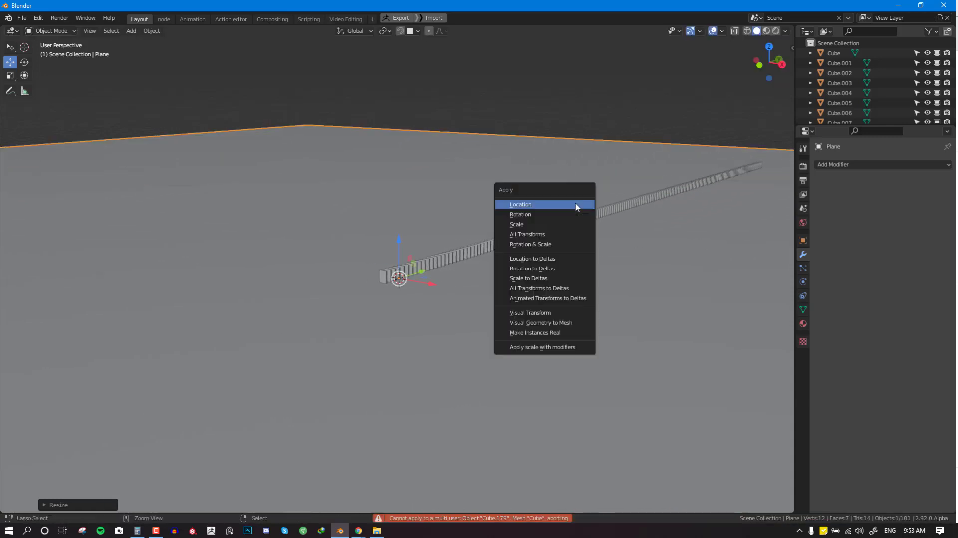
left_click(549, 244)
- Enable rigid body physics on the ground plane and set its type to Passive
left_click(804, 283)
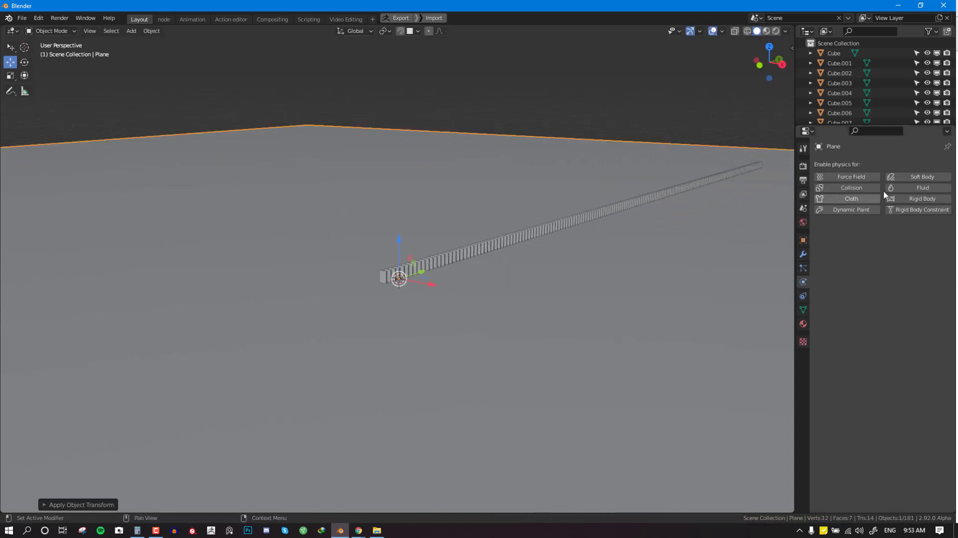
left_click(922, 200)
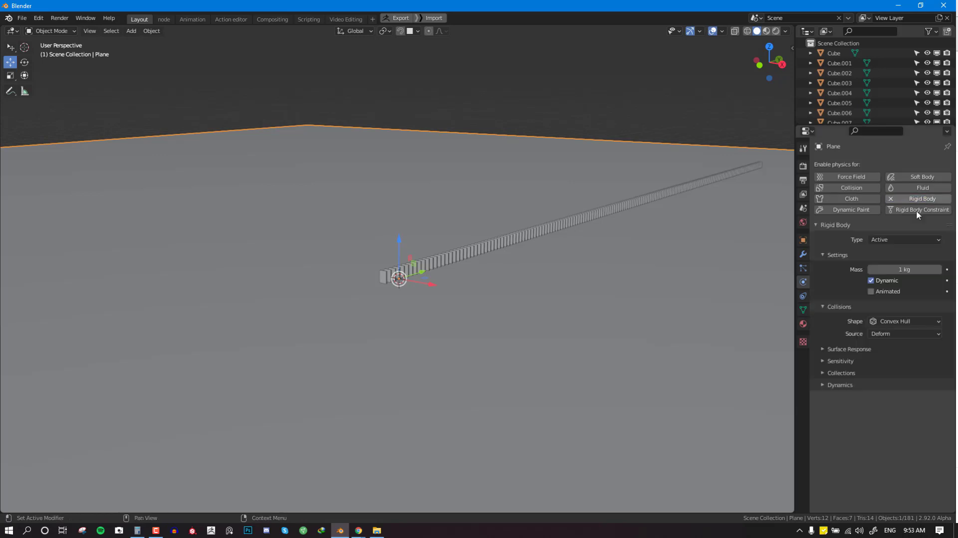
left_click(897, 242)
left_click(885, 263)
- Play the rigid body simulation, examine how the dominoes behave on the plane, and stop playback
key("space")
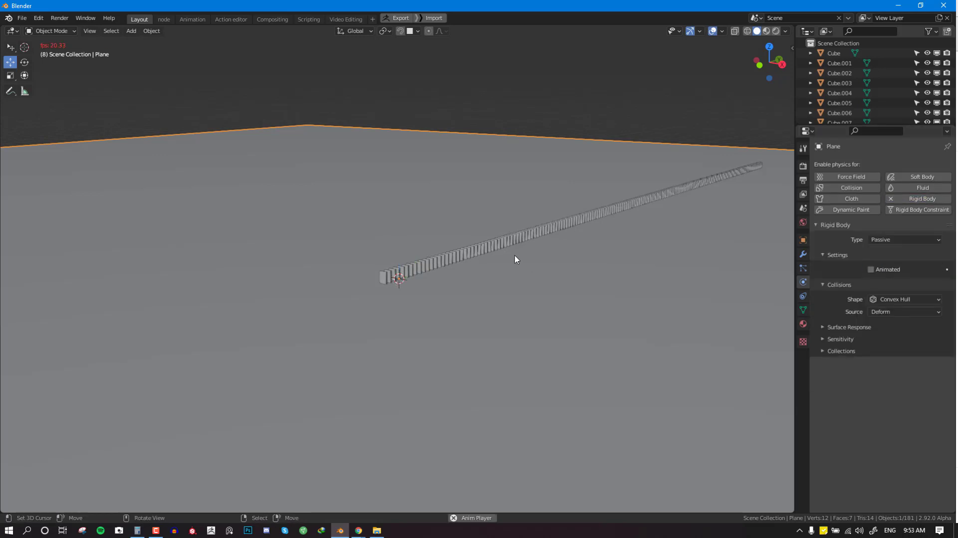
middle_click_drag(546, 248, 580, 277)
key("space")
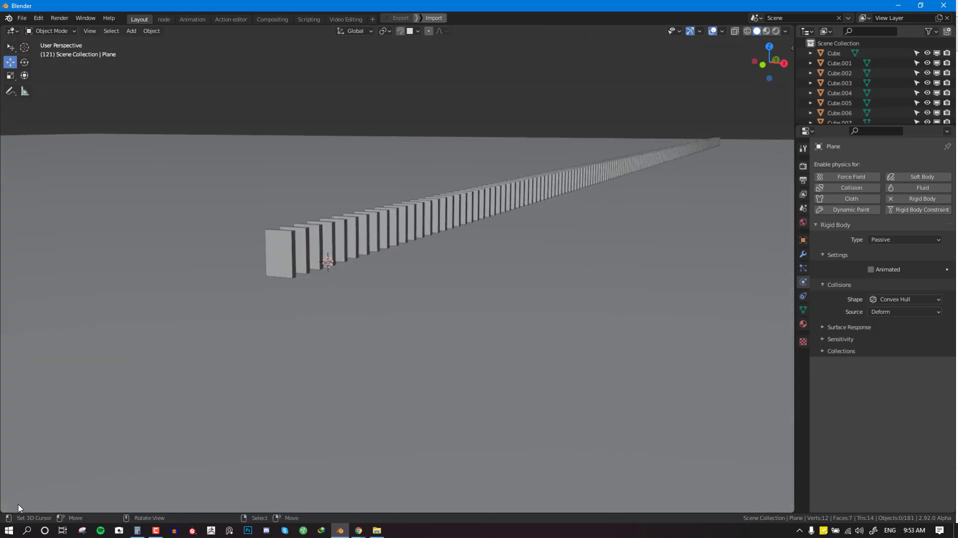
- Split off a Dope Sheet area below the 3D viewport and set the current frame to 8
left_click_drag(5, 514, 149, 446)
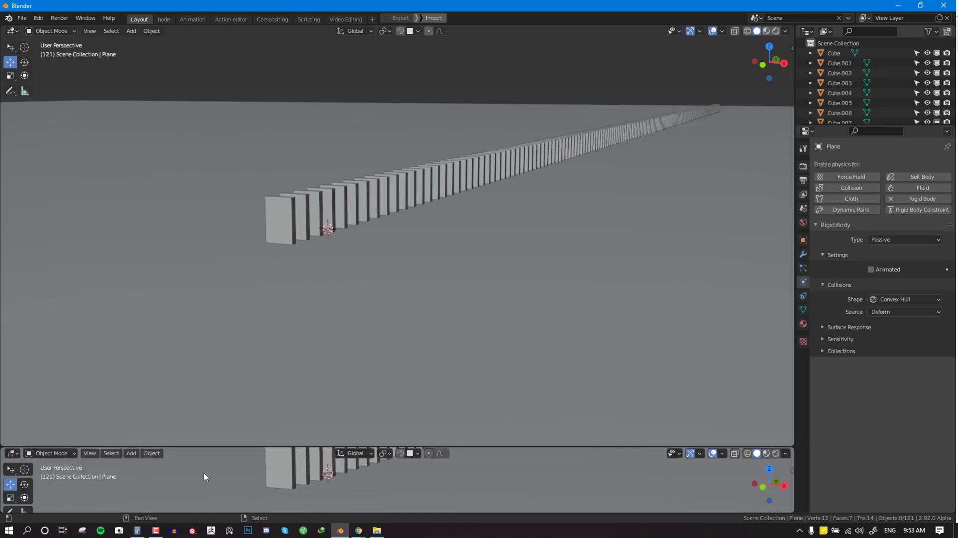
key("shift+F12")
left_click_drag(179, 480, 143, 481)
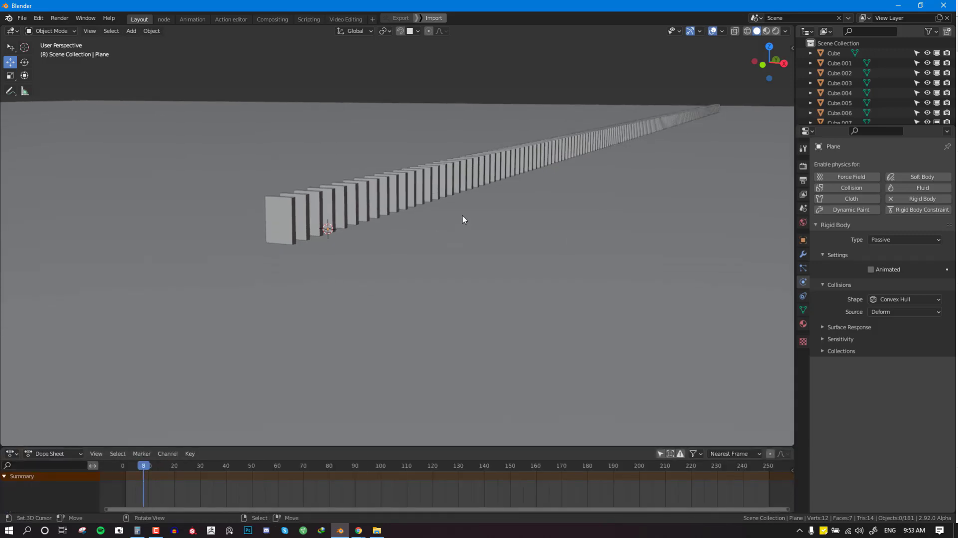
- Add a UV sphere in front of the first domino, raise it above the ground and move it slightly back from the row
middle_click_drag(462, 219, 257, 246)
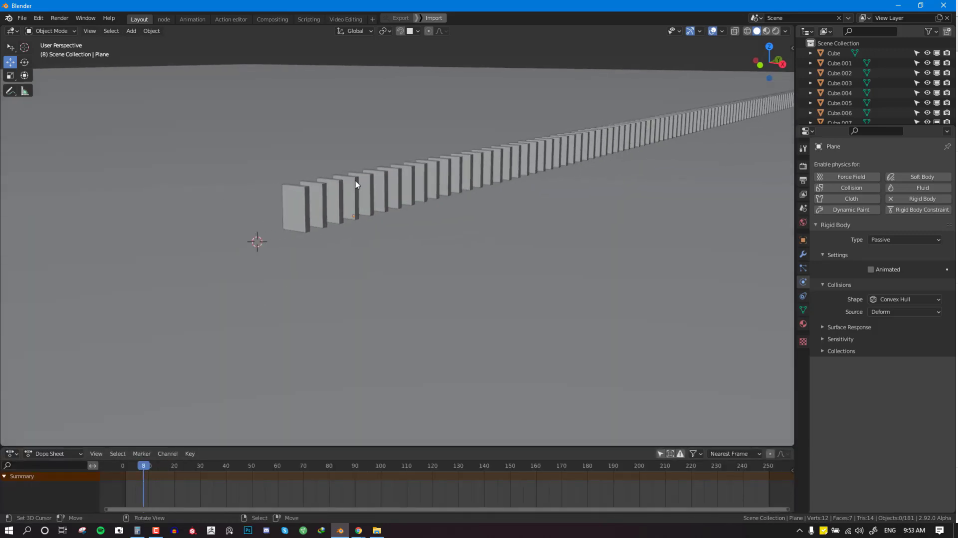
middle_click_drag(356, 184, 355, 178)
key("shift+a")
mouse_move(379, 154)
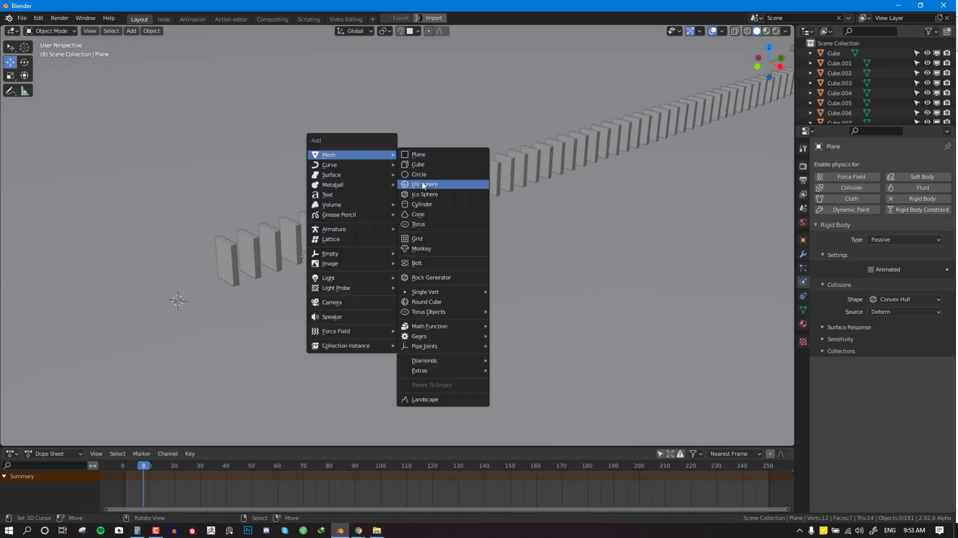
left_click(424, 185)
key("g")
key("z")
left_click(209, 276)
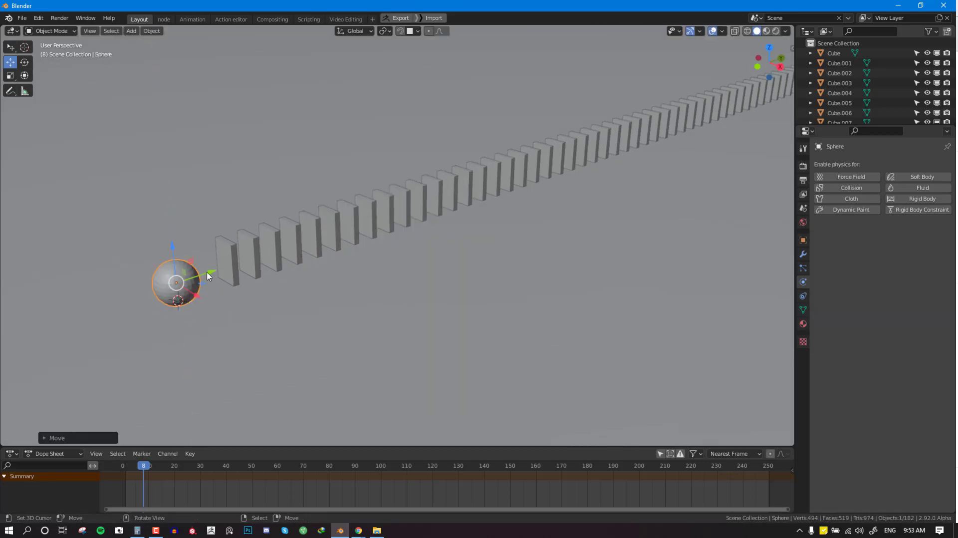
left_click_drag(207, 273, 194, 278)
- Scale the sphere down to about half its size and keyframe its location, rotation and scale at frame 8
key("i")
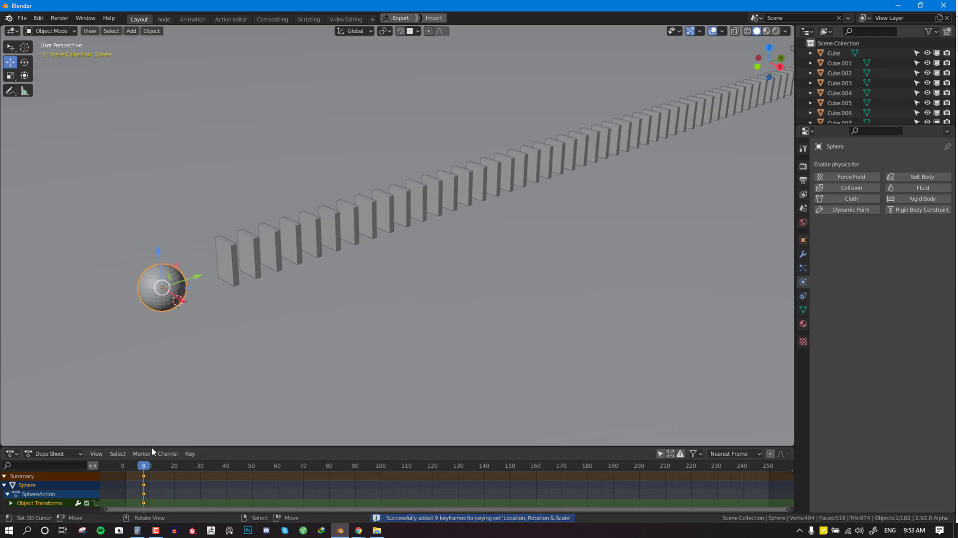
key("s")
left_click(230, 280)
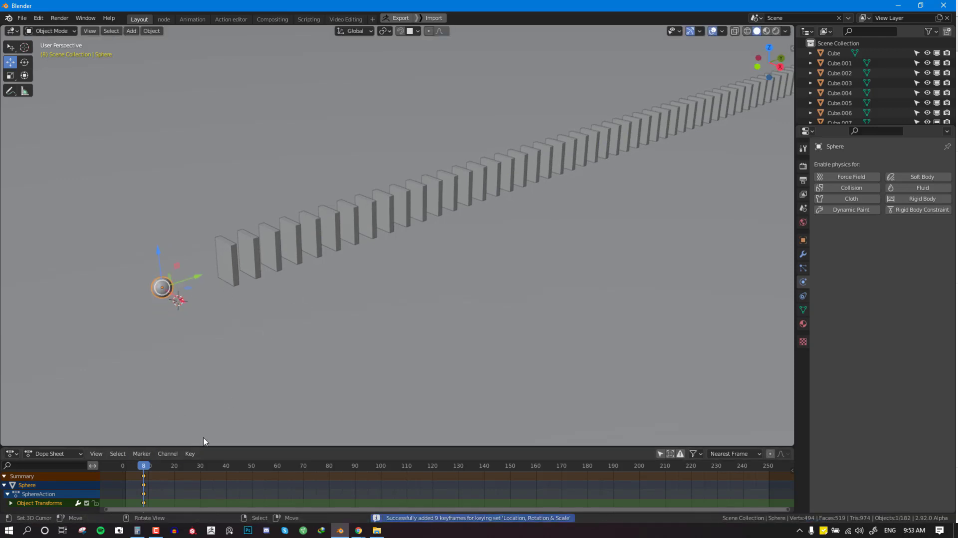
- At frame 17, move the sphere about 3 m along Y into the first domino and keyframe its location, rotation and scale
left_click(166, 488)
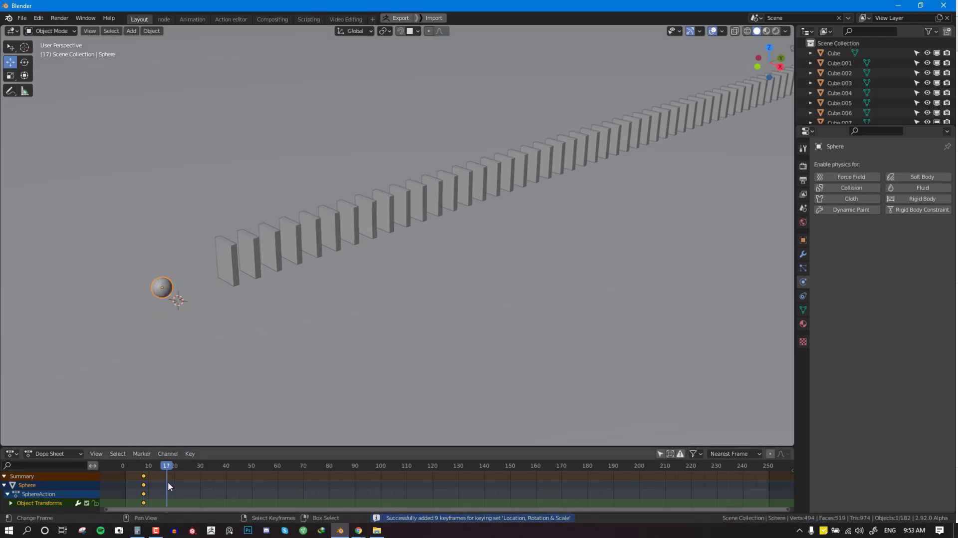
middle_click_drag(205, 361, 172, 278)
left_click_drag(155, 268, 222, 252)
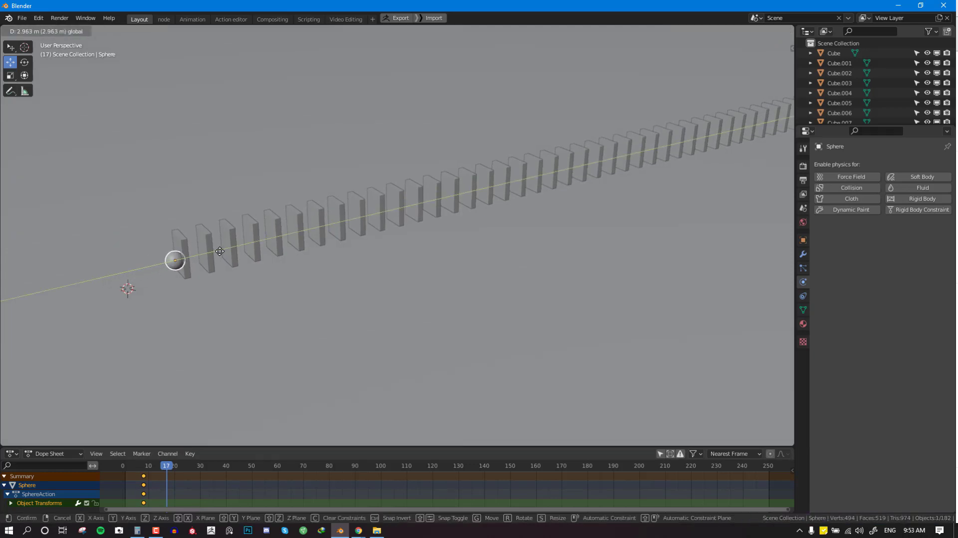
left_click_drag(221, 252, 222, 251)
key("i")
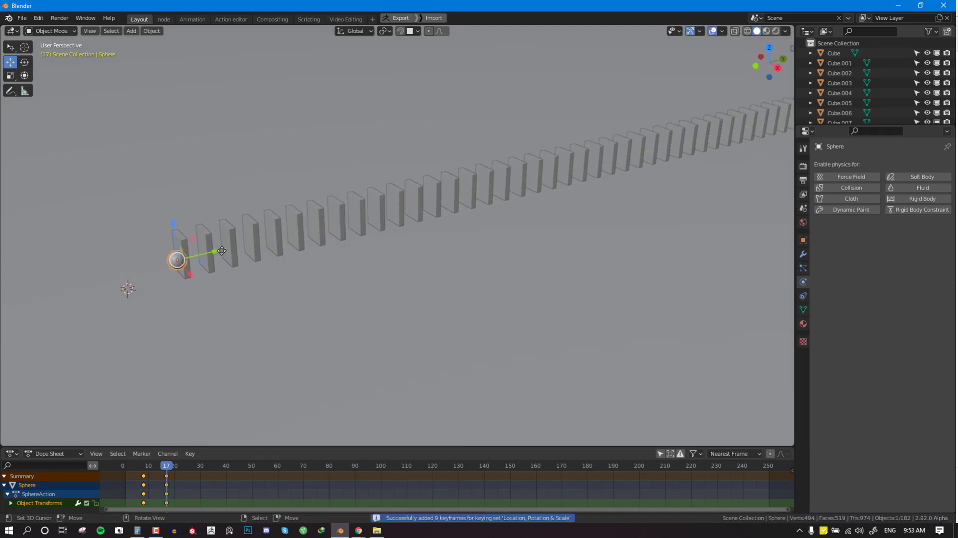
- Play the sphere's keyframed motion from the start of the timeline and stop playback
left_click_drag(141, 473, 125, 486)
key("space")
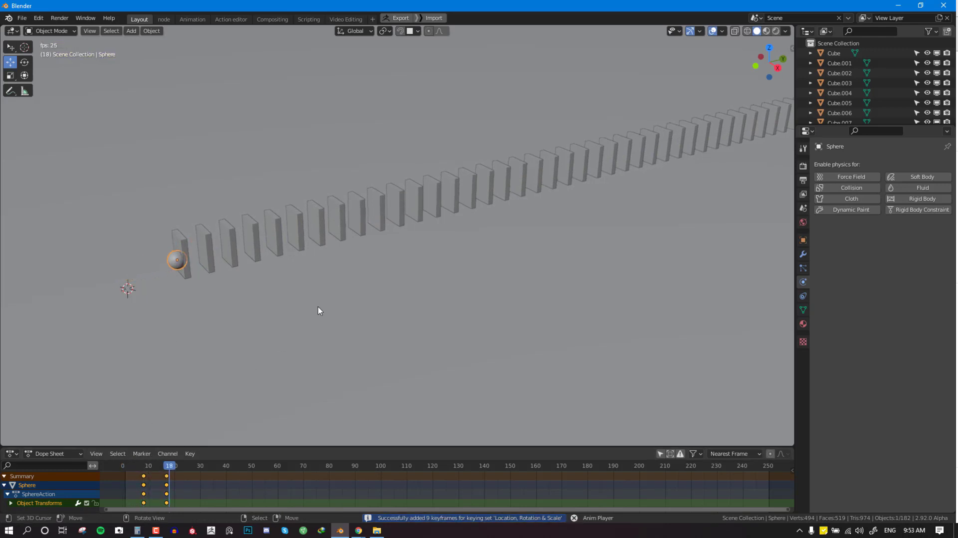
key("space")
- Enable rigid body physics on the sphere and turn on its Animated setting
middle_click_drag(609, 271, 601, 279, "shift")
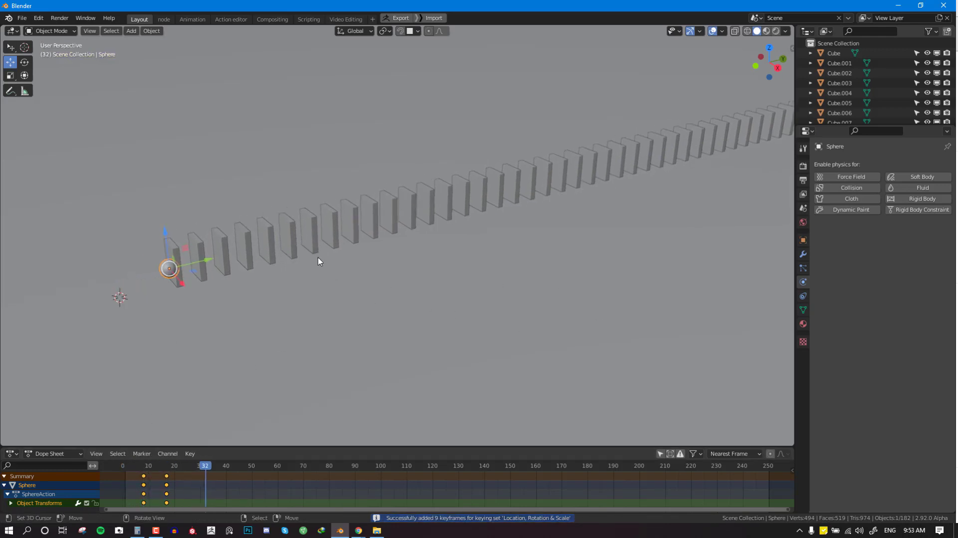
left_click(911, 201)
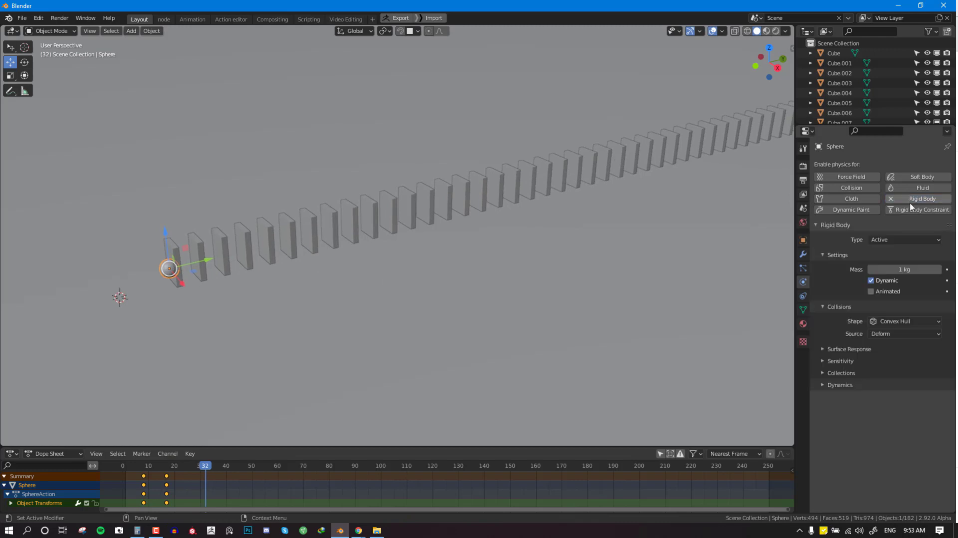
left_click(873, 291)
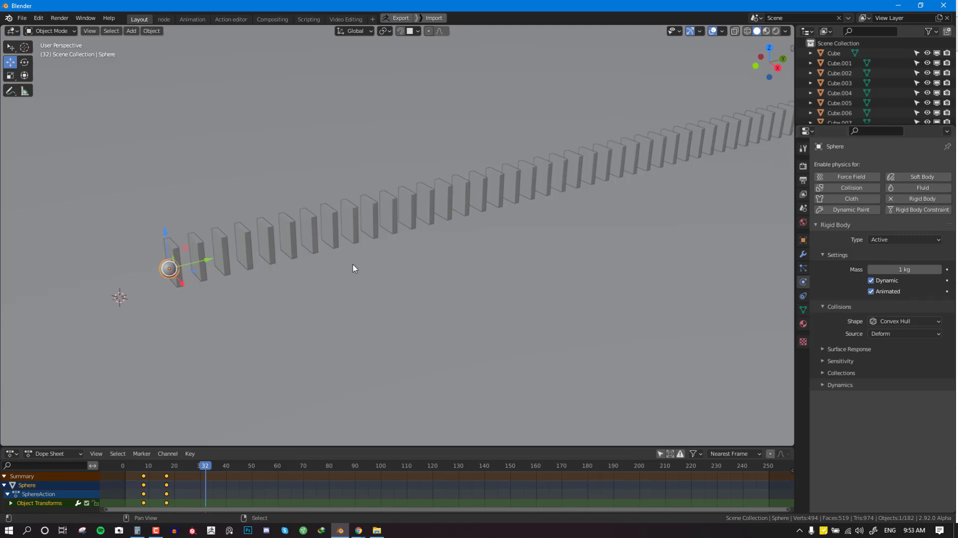
- Play the simulation from the first frame, examine from several angles how the sphere topples the dominoes, and stop playback
key("shift+Left")
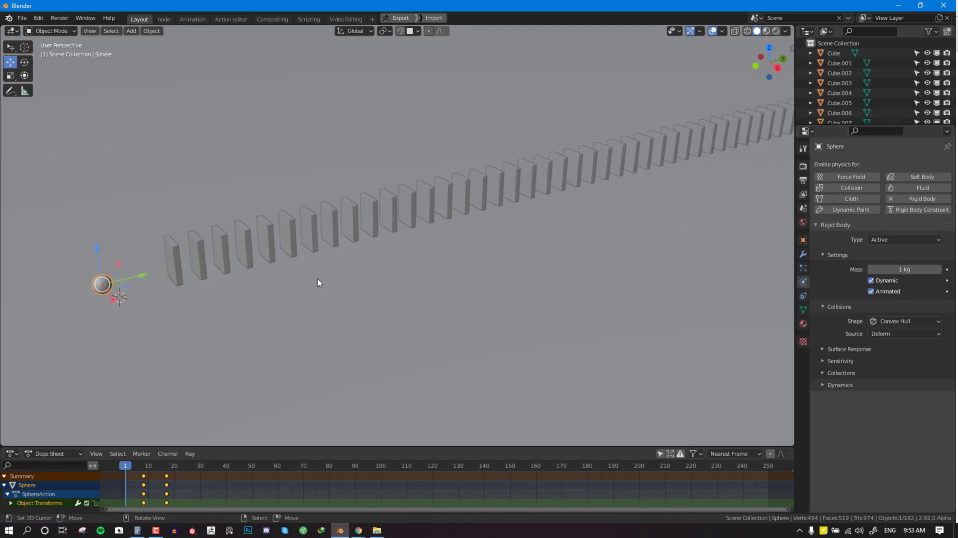
key("space")
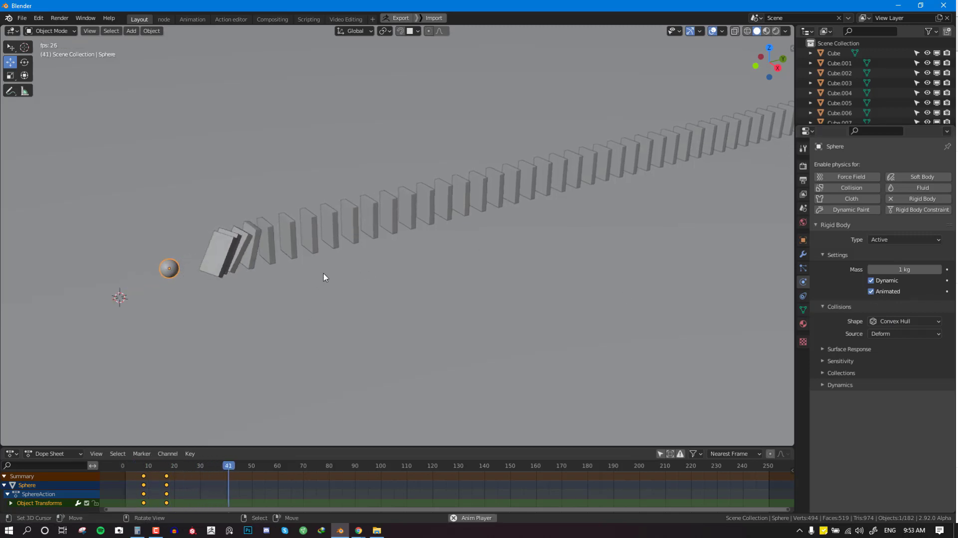
scroll(344, 270, "down", 4)
middle_click_drag(359, 266, 301, 296)
middle_click_drag(384, 269, 423, 259)
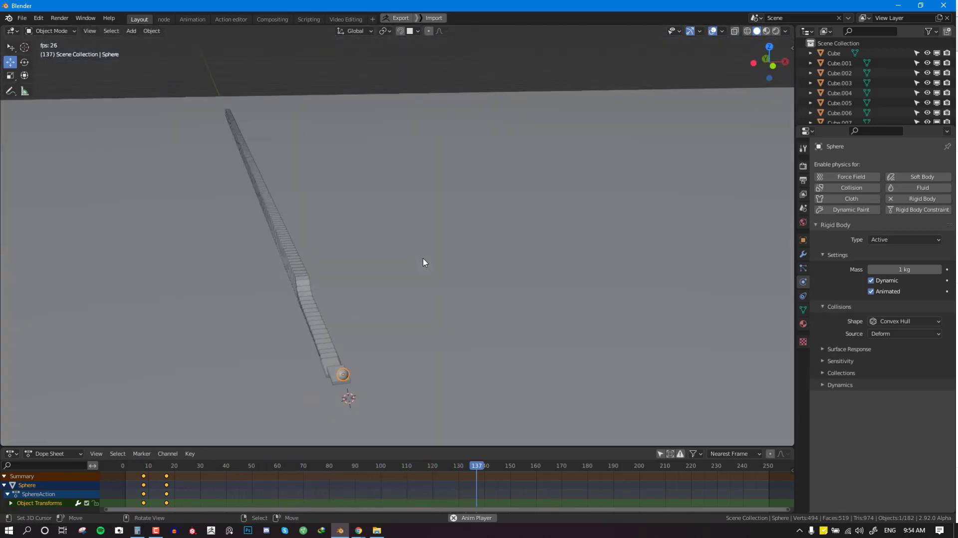
middle_click_drag(353, 261, 424, 253)
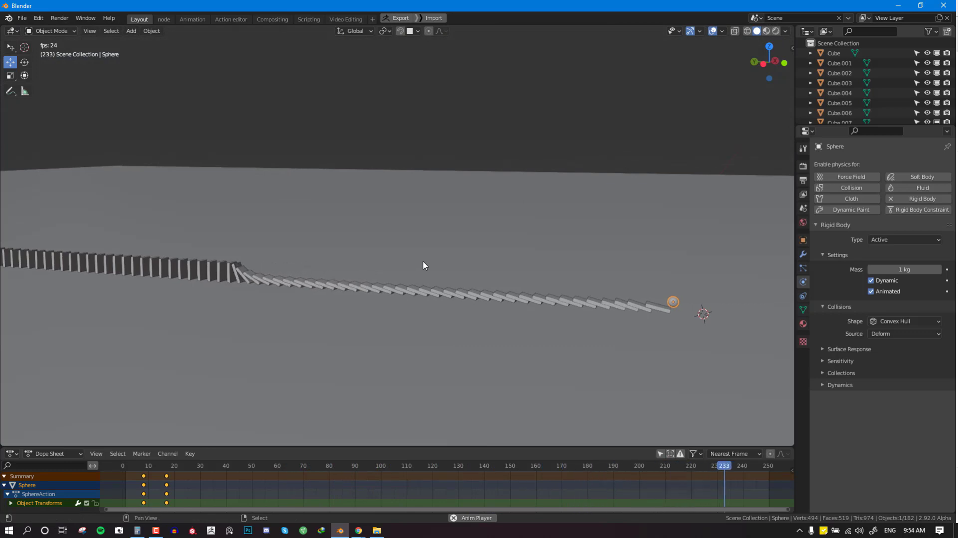
key("space")
- Switch the Dope Sheet area to the Timeline and set the scene's end frame to 1000
middle_click_drag(696, 502, 448, 504)
scroll(449, 503, "down", 1)
key("shift+F12")
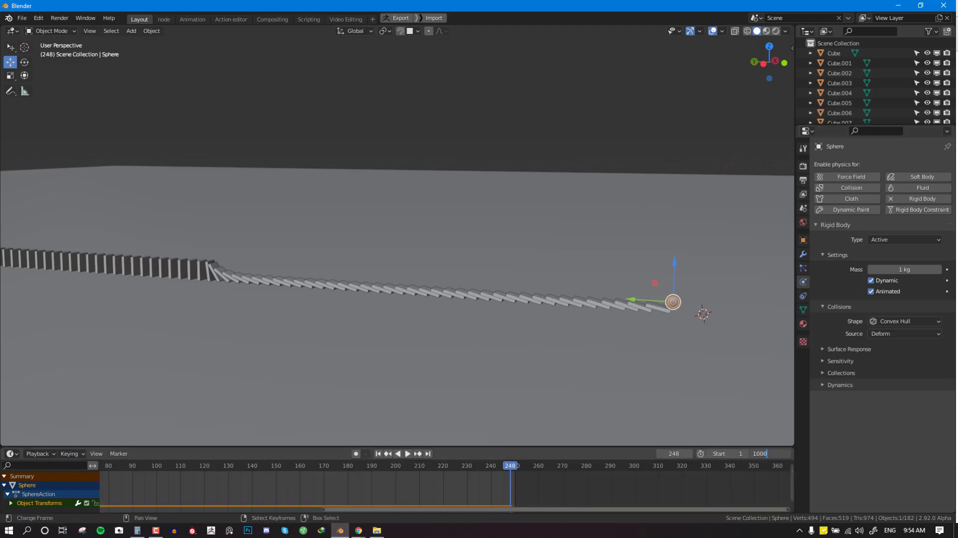
key("Return")
- Replay the simulation from the first frame with the objects displayed in random viewport colours, and stop playback
key("shift+Left")
key("space")
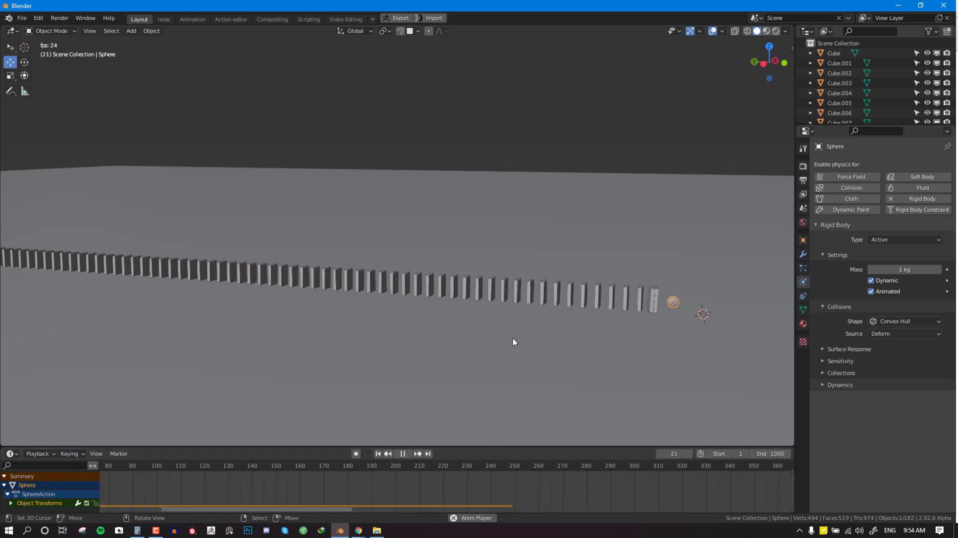
key("shift+c")
left_click(523, 342)
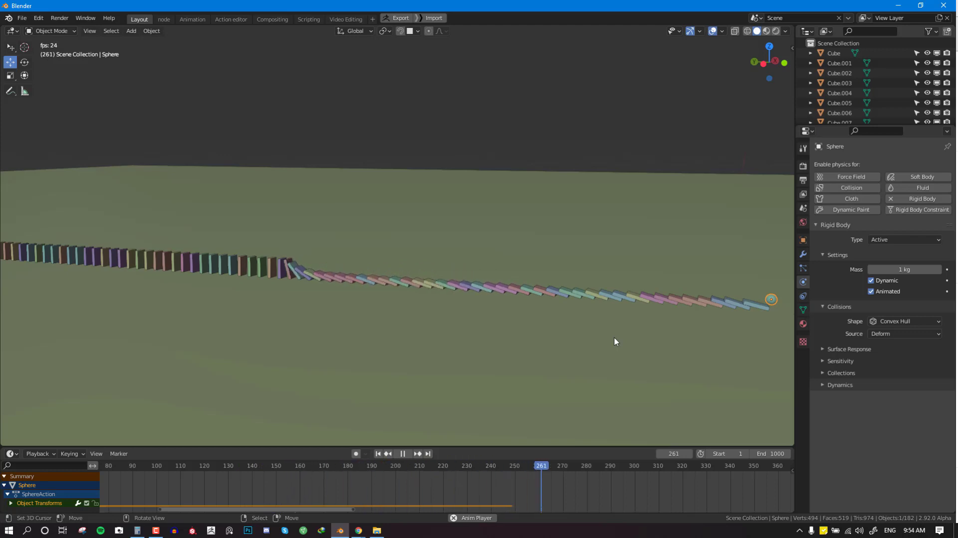
key("shift+space")
- Set the simulation end frame of the Rigid Body World cache to 1000
key("shift+c")
scroll(608, 318, "up", 5)
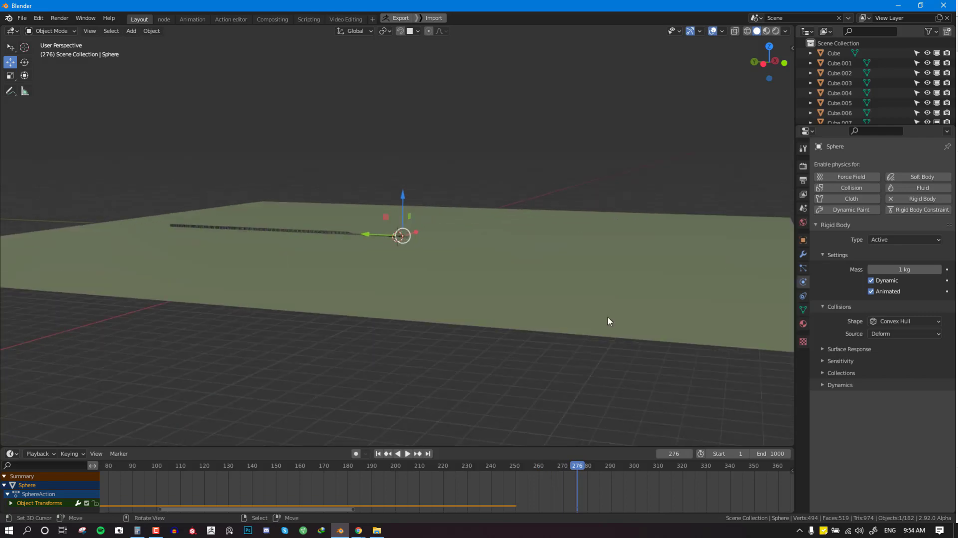
key("KP_Decimal")
scroll(509, 264, "down", 12)
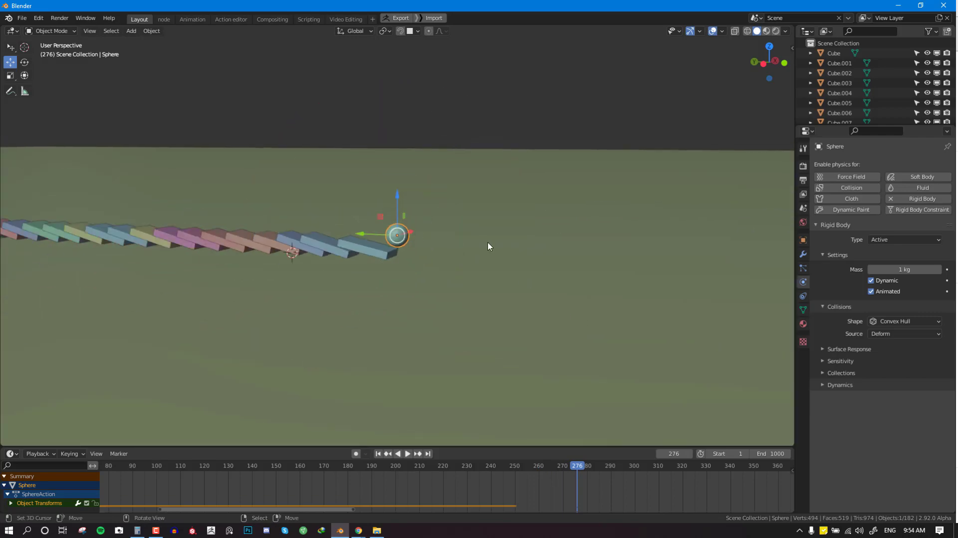
left_click(804, 208)
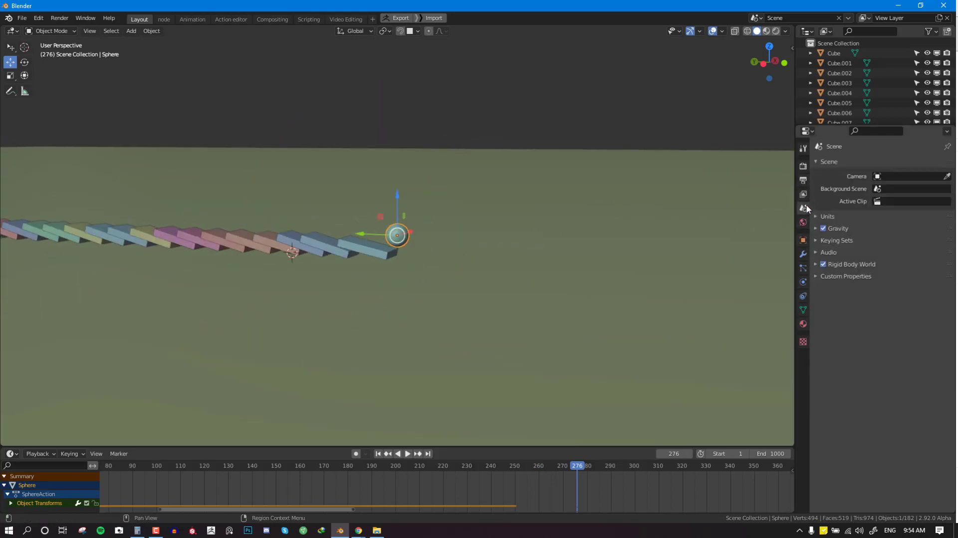
left_click(856, 266)
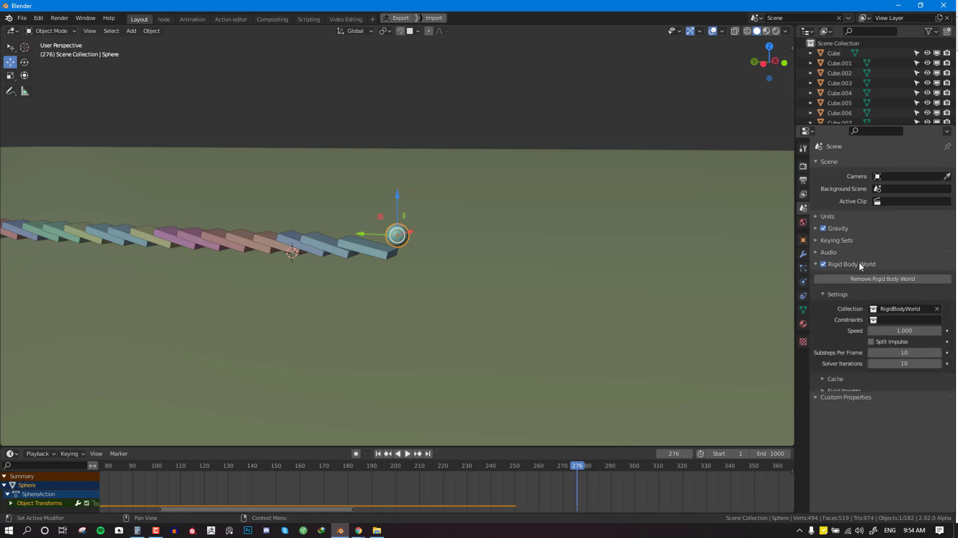
left_click(836, 379)
left_click(909, 404)
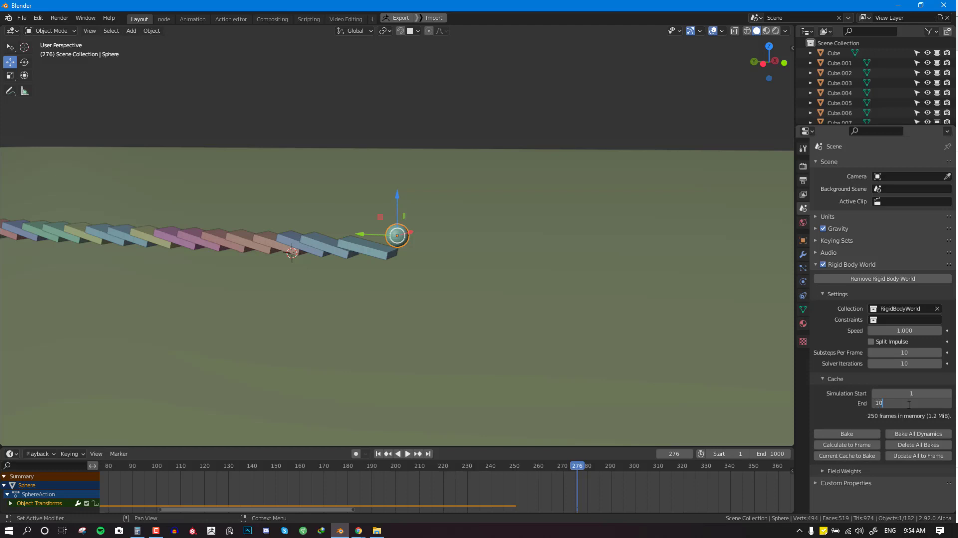
key("Return")
- Replay the simulation from the first frame, follow the falling dominoes along the whole row, and stop playback
key("shift+Left")
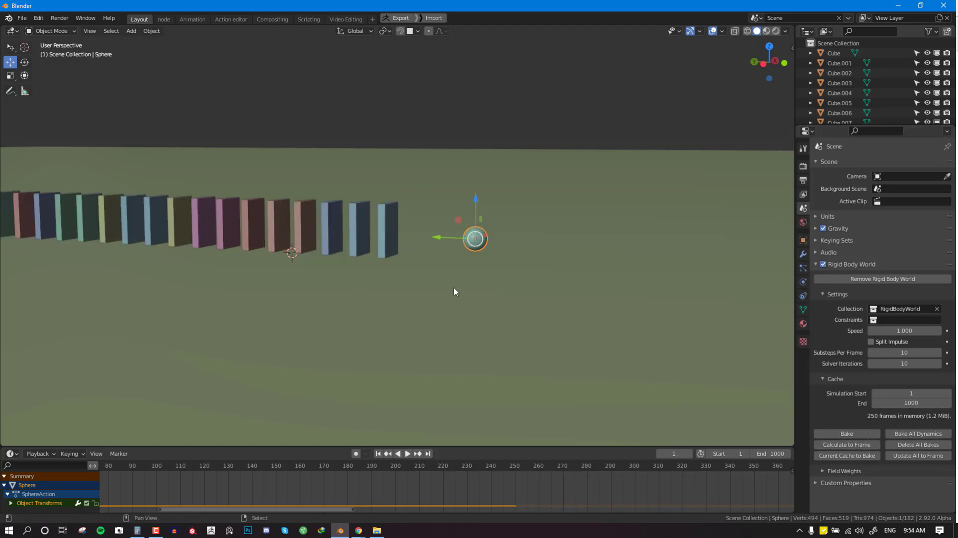
key("space")
scroll(454, 292, "down", 4)
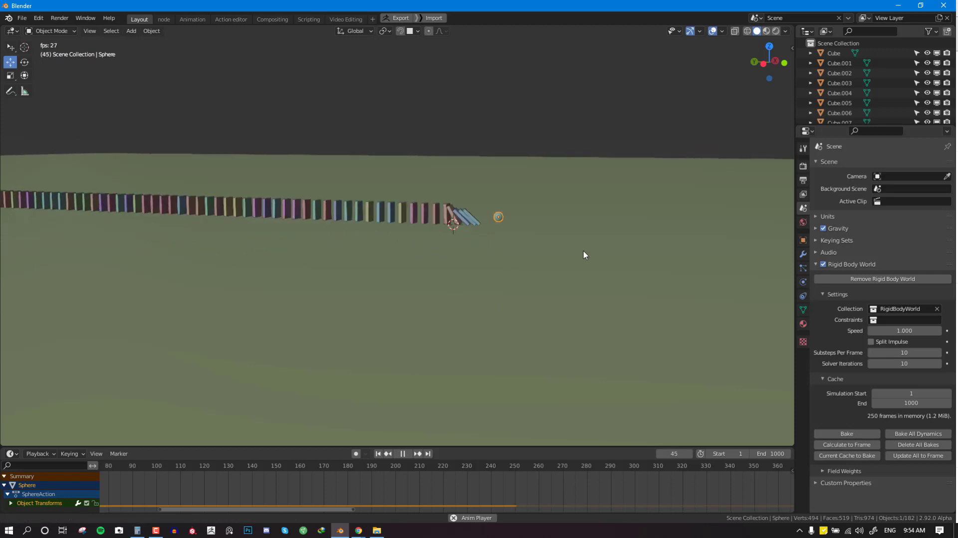
middle_click_drag(585, 255, 744, 225, "shift")
scroll(286, 244, "down", 1)
middle_click_drag(473, 262, 711, 302, "shift")
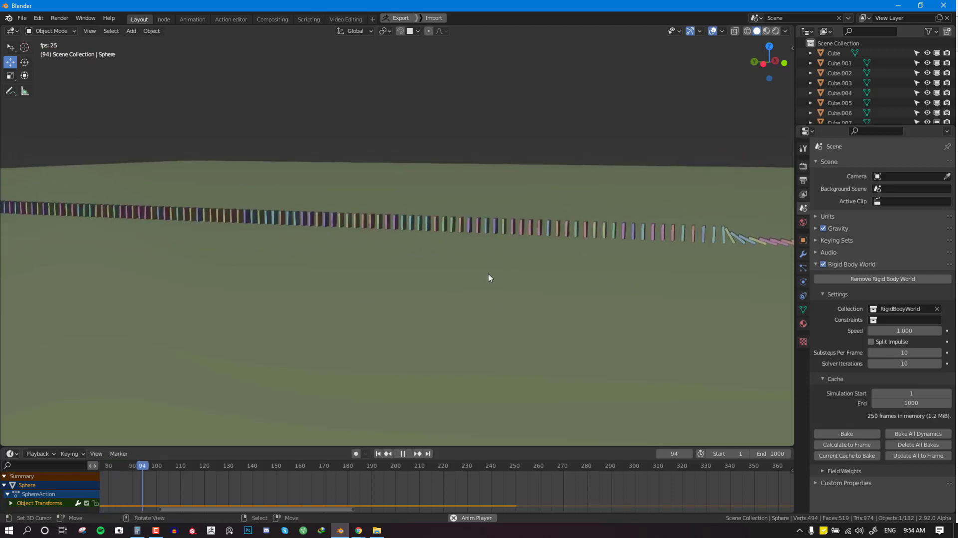
scroll(489, 278, "down", 1)
middle_click_drag(451, 289, 492, 289)
scroll(492, 289, "down", 1)
middle_click_drag(421, 292, 598, 258, "shift")
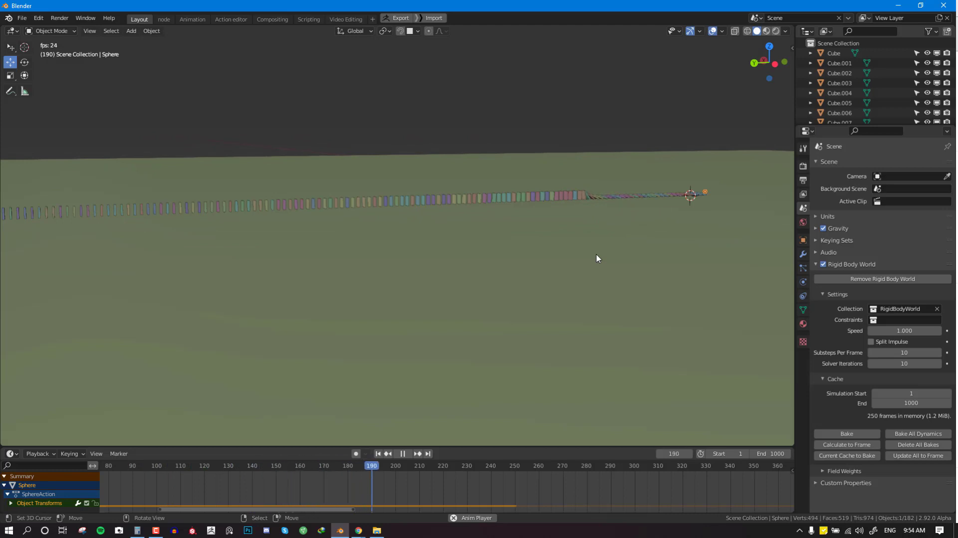
middle_click_drag(642, 216, 482, 221)
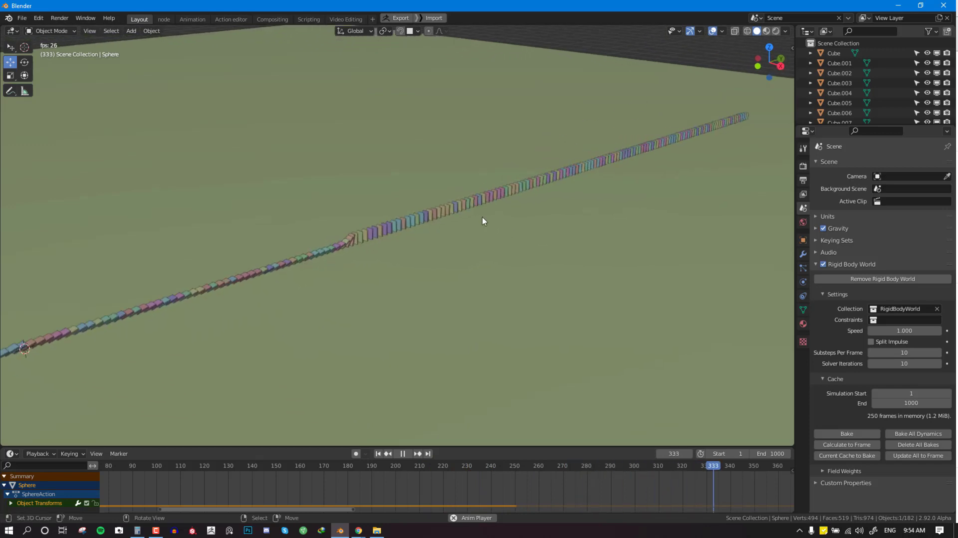
middle_click_drag(487, 215, 365, 226)
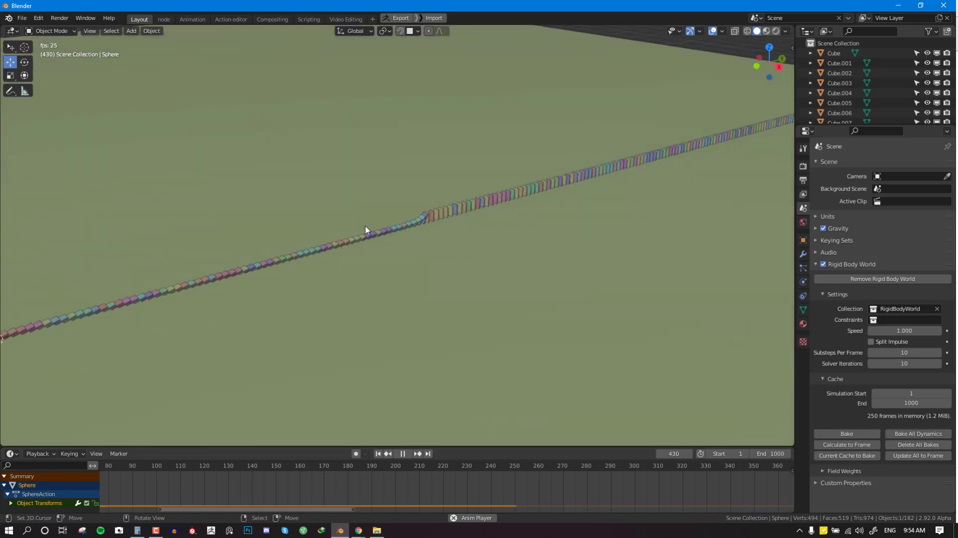
middle_click_drag(512, 223, 565, 201)
key("space")
- Create a new file from the General template
middle_click_drag(494, 210, 499, 208)
key("ctrl+n")
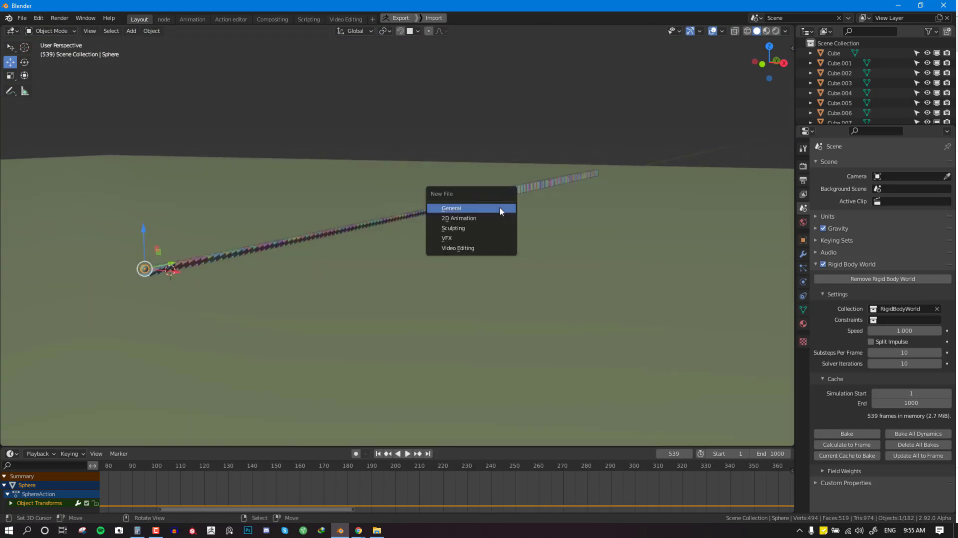
left_click(504, 208)
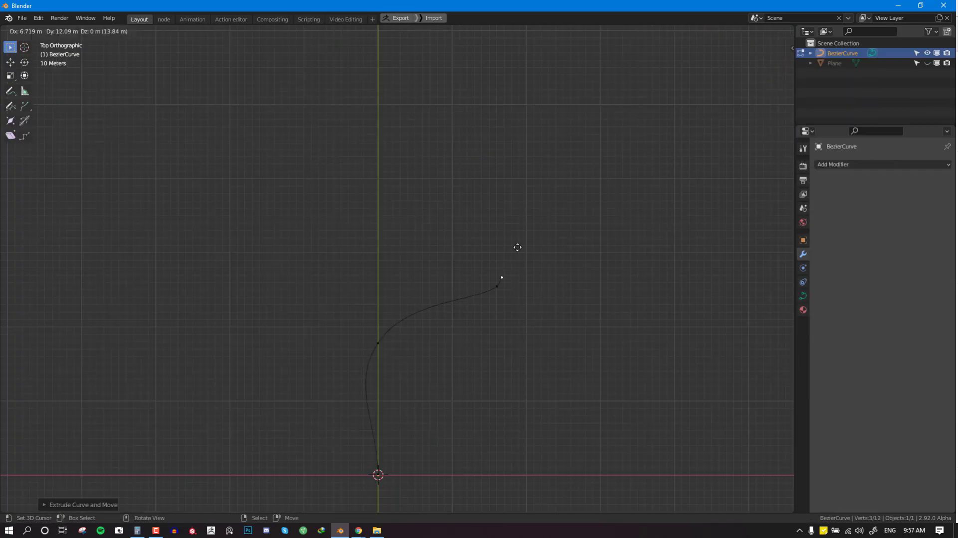
- Extend the Bezier curve with two more winding points, set all its handles to Automatic and leave Edit Mode
left_click(359, 174)
key("e")
left_click(504, 111)
key("a")
key("v")
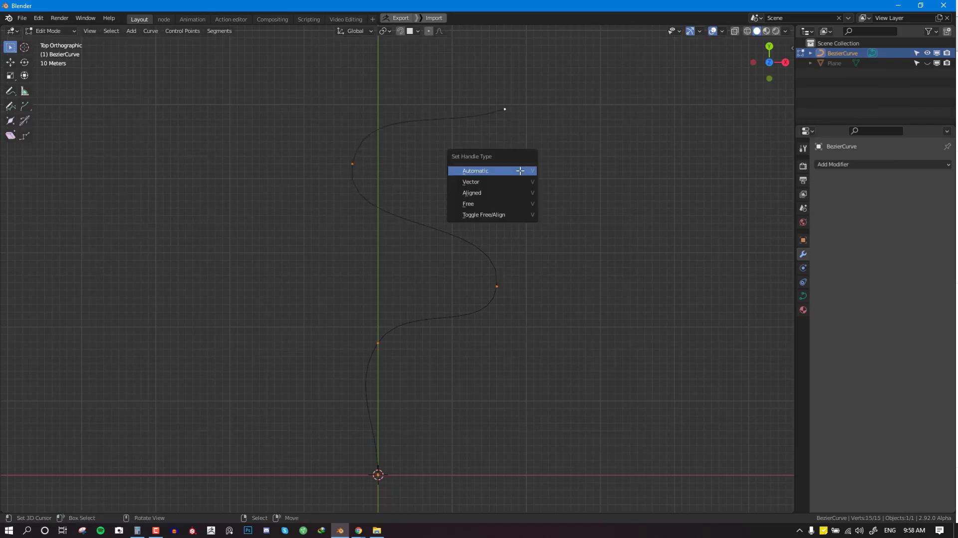
left_click(521, 170)
key("Tab")
middle_click_drag(433, 249, 533, 167)
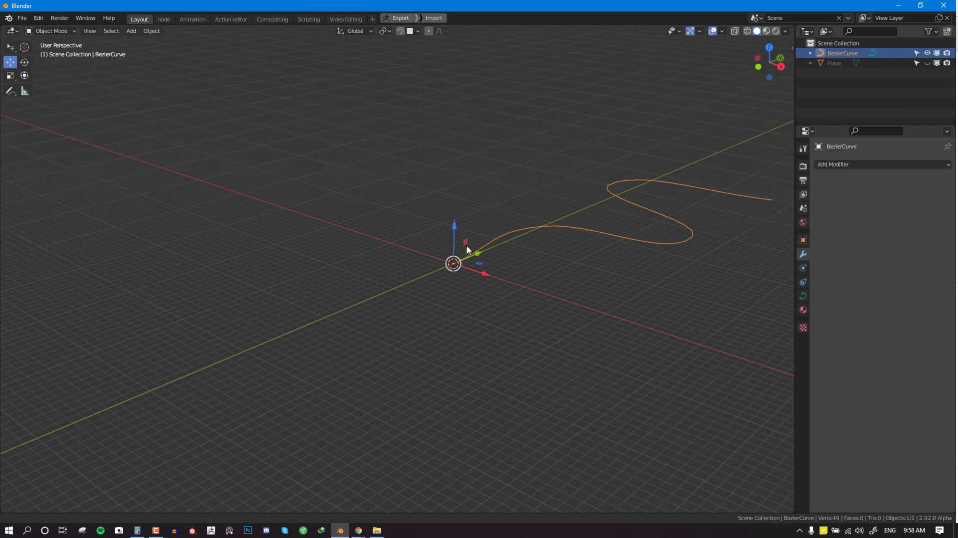
- Add a cube mesh at the world origin and scale it uniformly
key("shift+a")
mouse_move(539, 153)
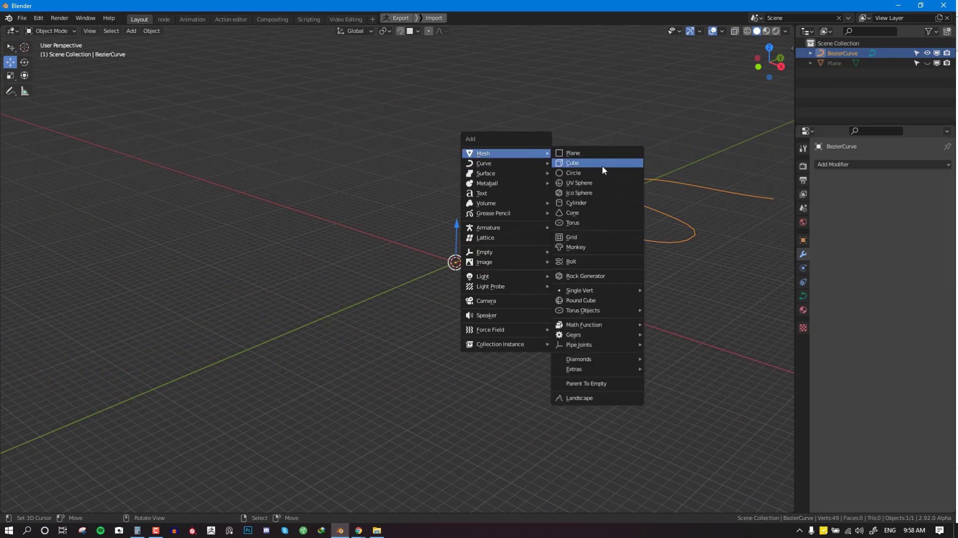
left_click(601, 164)
scroll(558, 293, "up", 3)
key("s")
left_click(621, 314)
- Flatten the cube along the Y axis into a thin slab
middle_click_drag(594, 302, 487, 306, "shift")
scroll(487, 306, "up", 2)
key("s")
key("y")
left_click(420, 253)
middle_click_drag(420, 253, 483, 271)
scroll(483, 272, "up", 3)
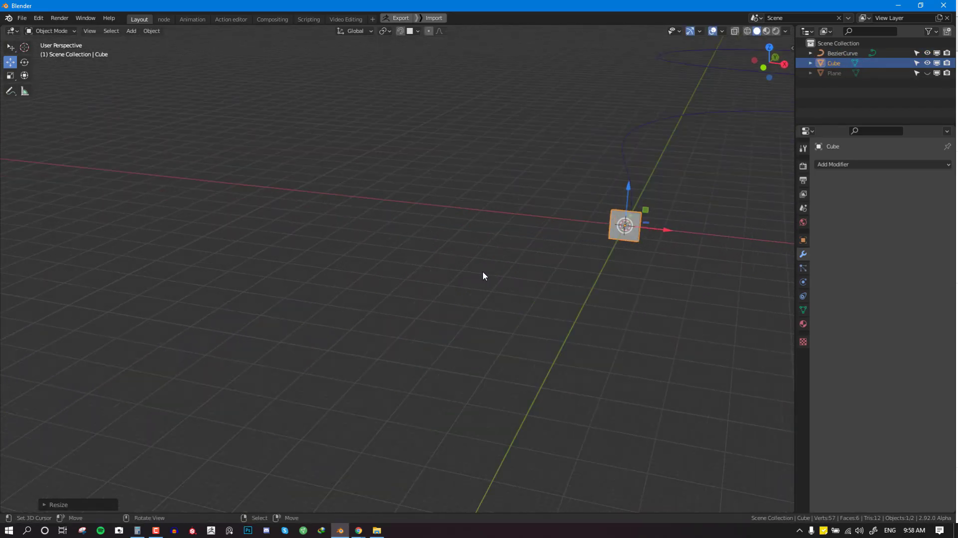
- Adjust the slab's width along the X axis to give it upright domino proportions
key("s")
key("x")
left_click(633, 248)
middle_click_drag(719, 239, 504, 265, "shift")
scroll(505, 265, "up", 4)
key("s")
key("x")
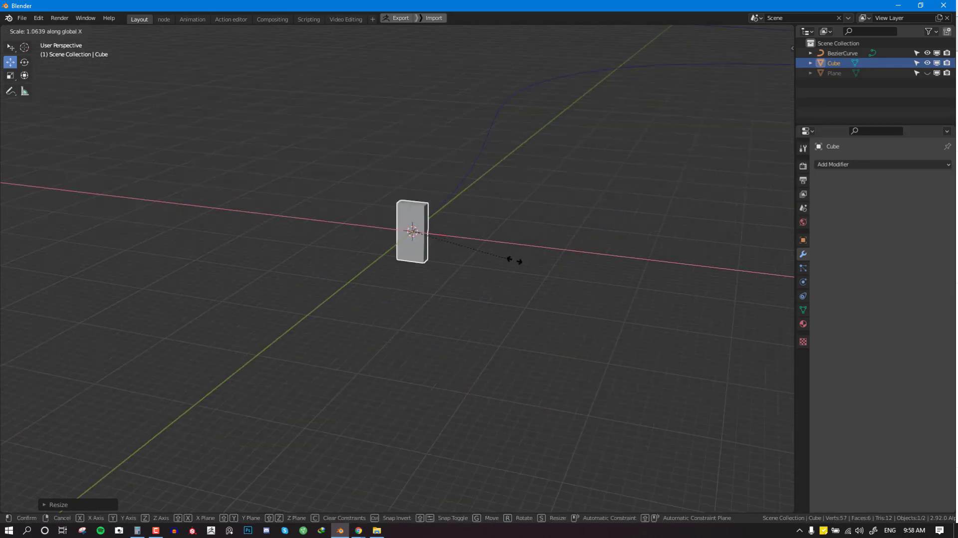
left_click(539, 262)
- Select the curve and the domino and set the origin of both to their geometry
scroll(539, 264, "down", 4)
key("a")
right_click(645, 211)
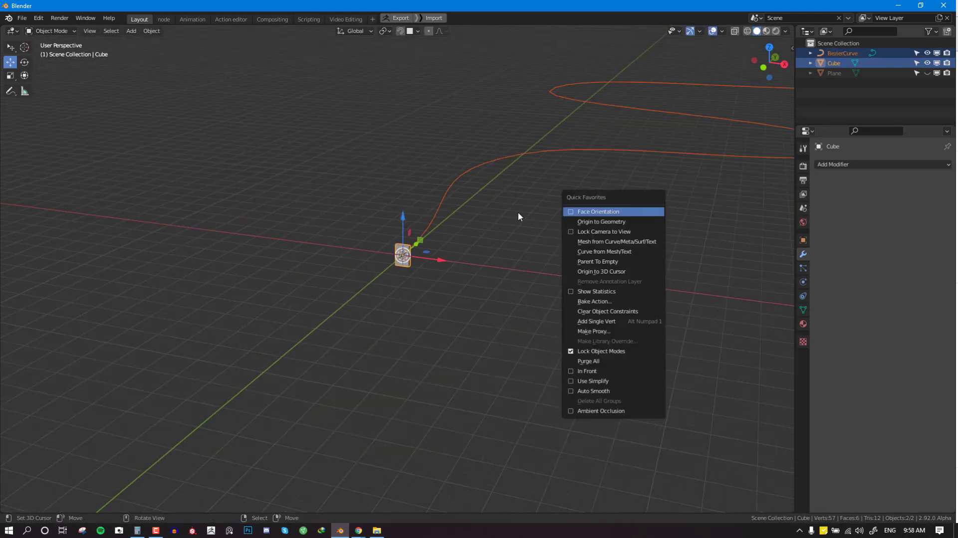
left_click(161, 32)
mouse_move(190, 53)
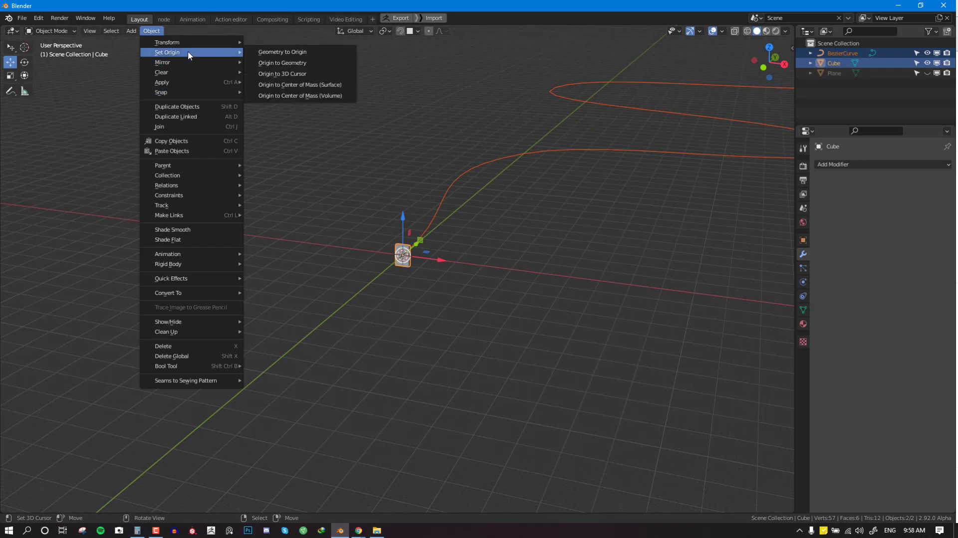
left_click(315, 62)
middle_click_drag(516, 170, 469, 172, "shift")
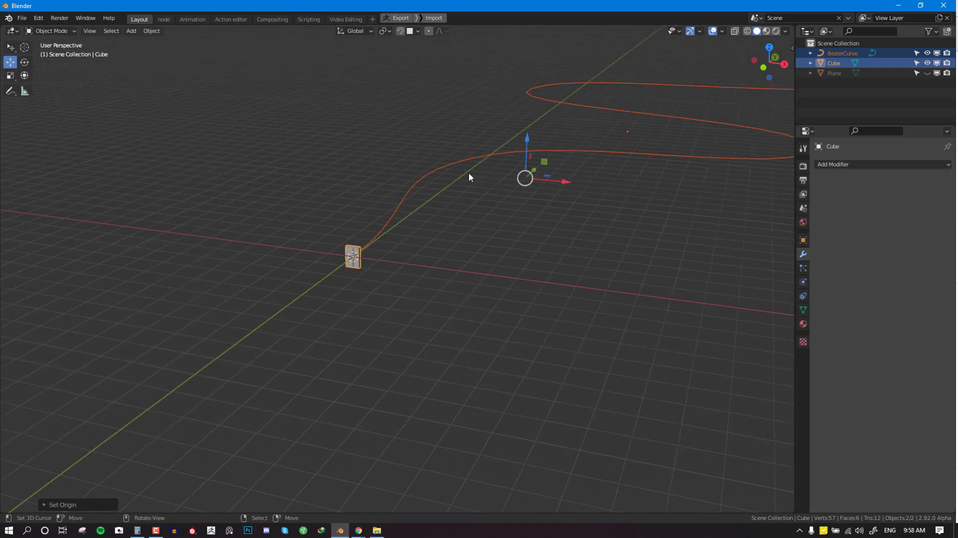
- Add an Array modifier to the domino with a count of 14
key("alt+a")
right_click(353, 257)
left_click(879, 165)
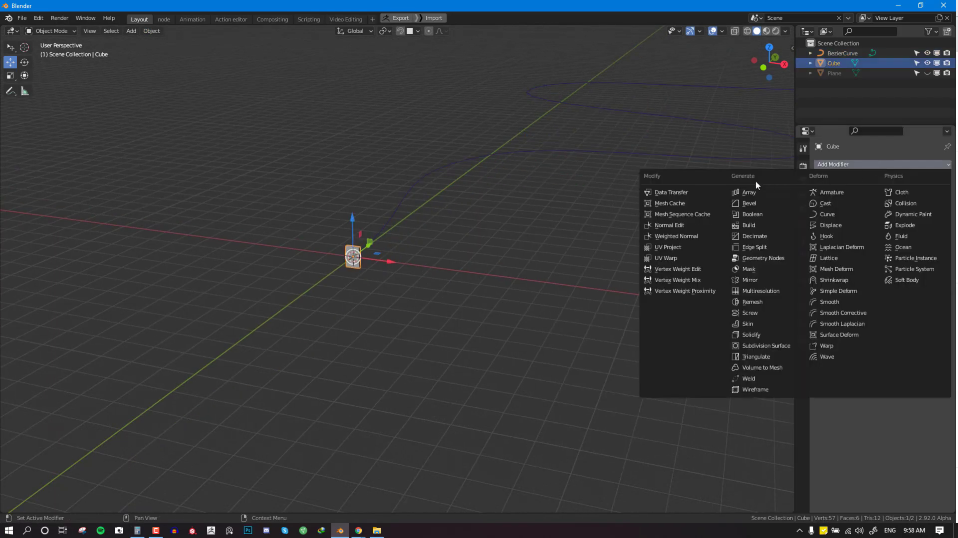
left_click(741, 188)
left_click(895, 232)
type("14")
key("Return")
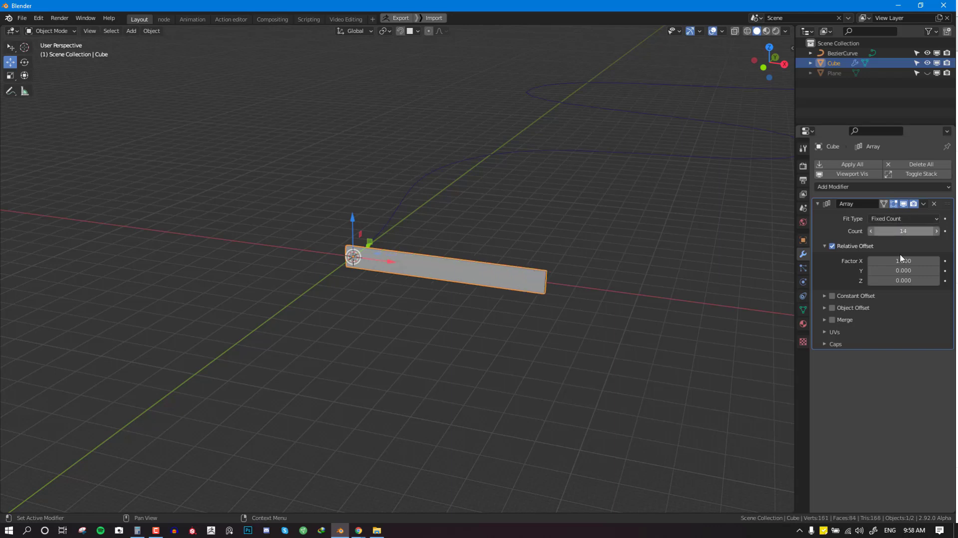
- Set the array's relative offset to 4 along Y and 0 along X
left_click(905, 271)
type("1")
key("BackSpace")
type("4")
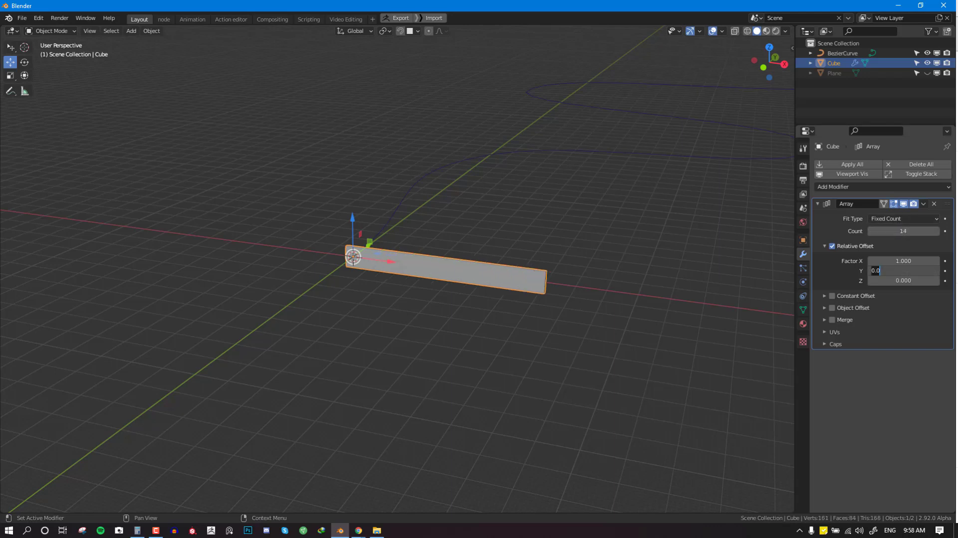
key("Return")
double_click(904, 261)
type("0")
key("Return")
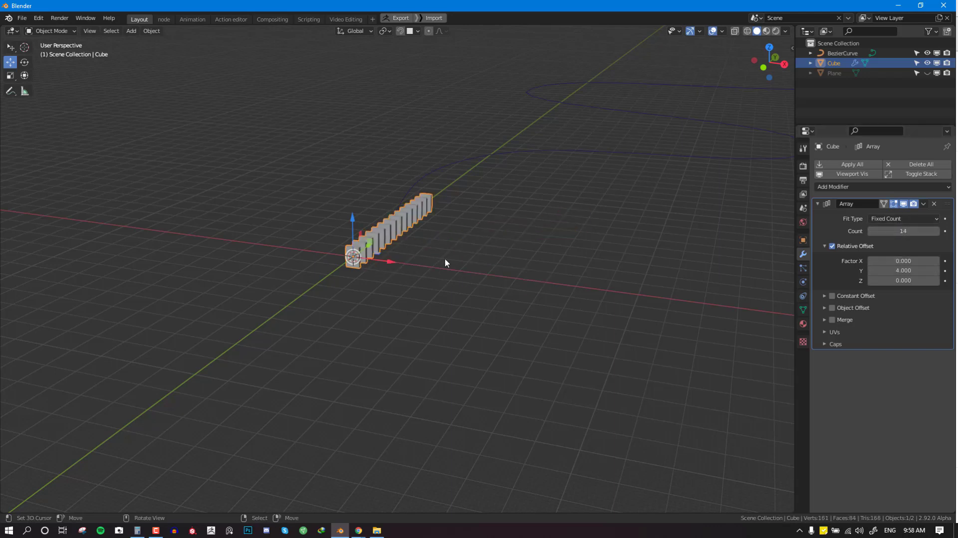
- Apply the arrayed domino's object transform
middle_click_drag(444, 258, 444, 278)
middle_click_drag(541, 281, 526, 285, "shift")
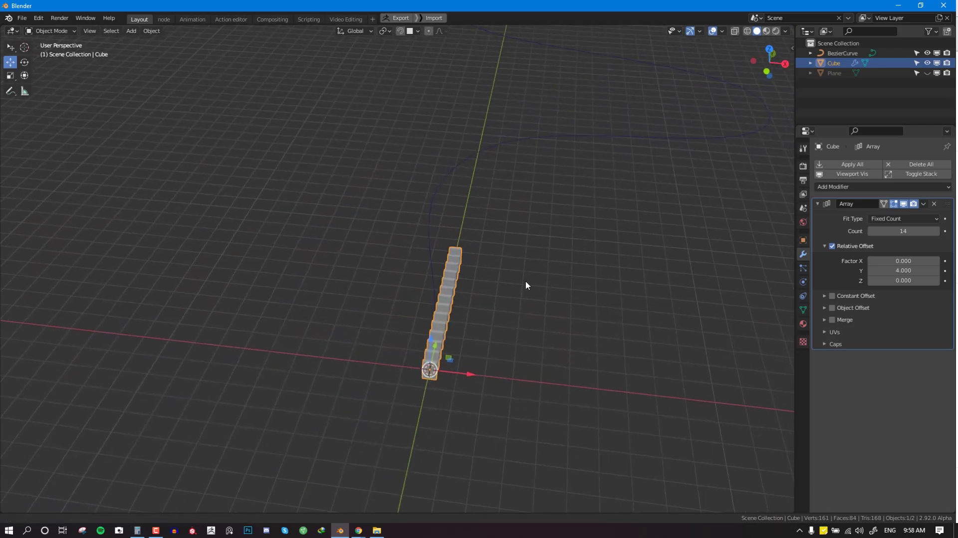
key("ctrl+a")
left_click(571, 279)
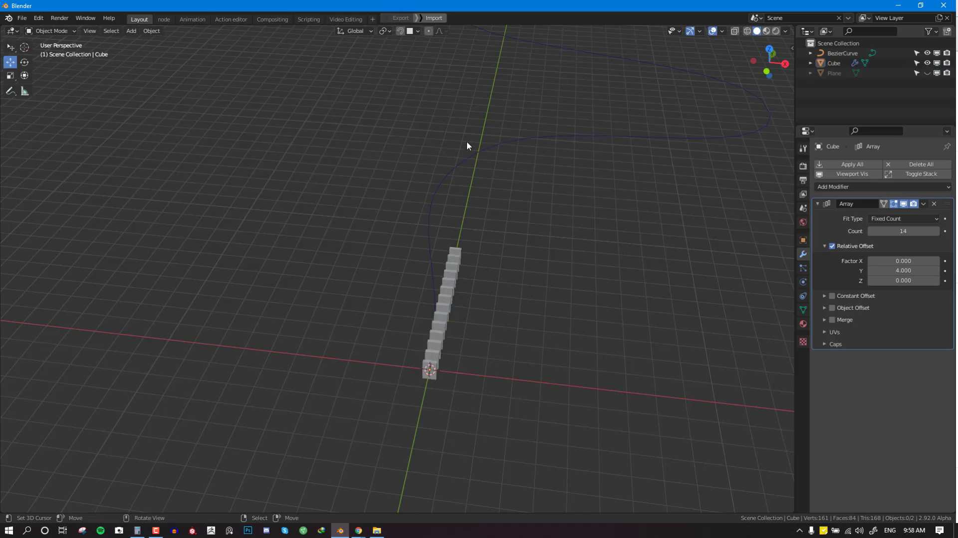
- Select the domino row with the curve as the active object and copy the curve's location to it
left_click(466, 142)
middle_click_drag(609, 110, 629, 125)
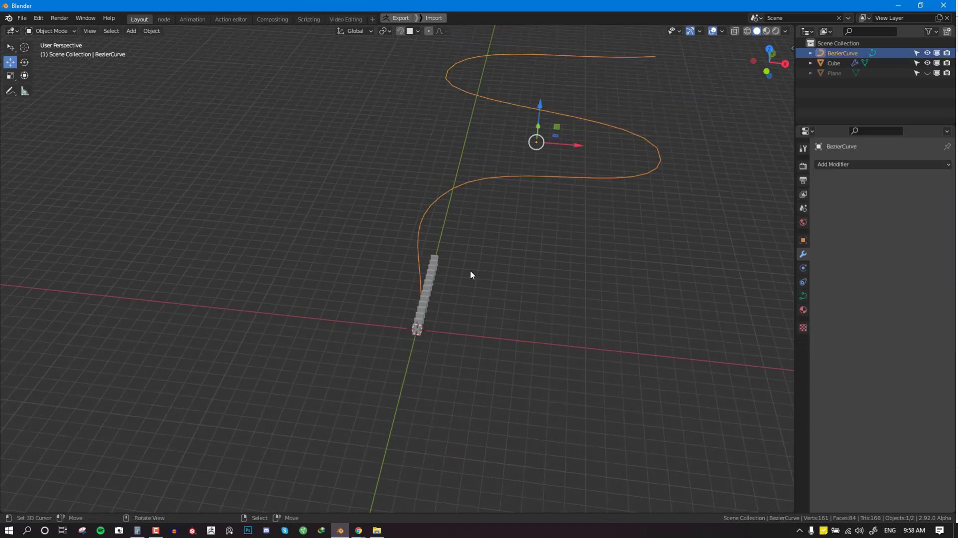
left_click(440, 275)
middle_click_drag(439, 274, 456, 203)
left_click(455, 192, "shift")
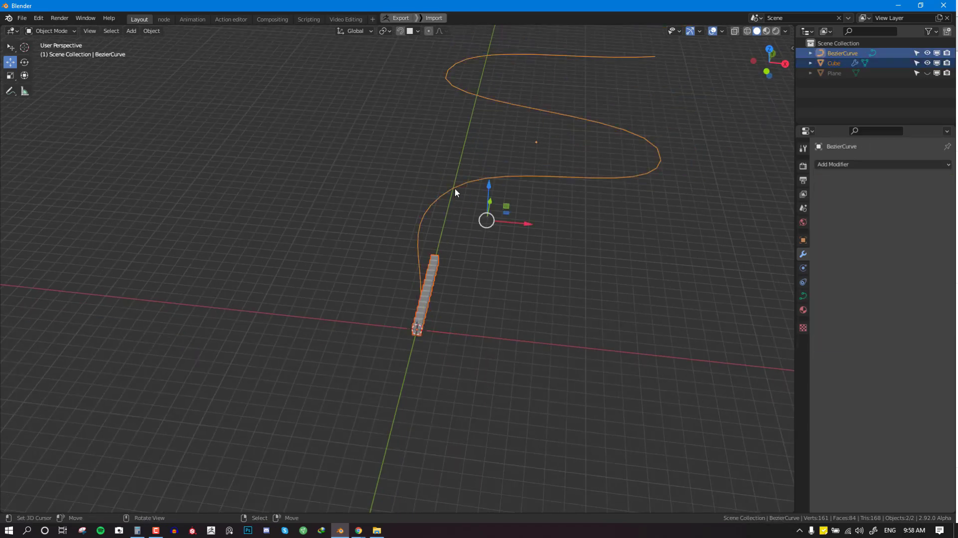
key("ctrl+c")
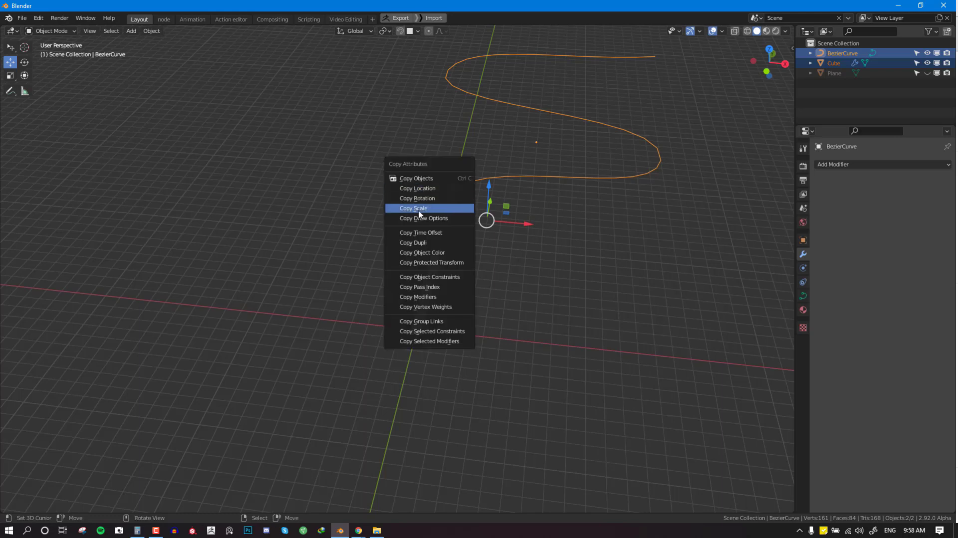
left_click(425, 188)
- Copy the curve's rotation and scale to the domino row
key("ctrl+c")
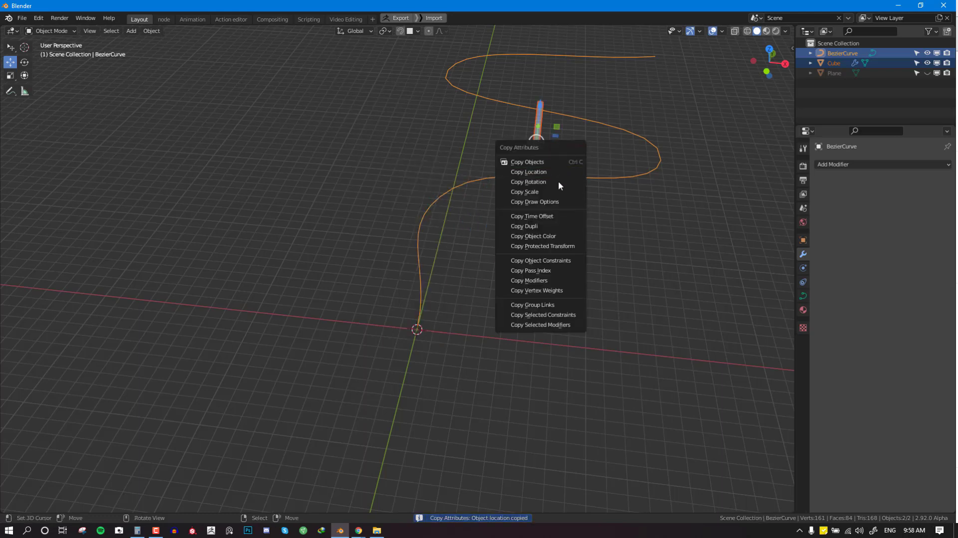
left_click(558, 186)
key("ctrl+c")
left_click(547, 196)
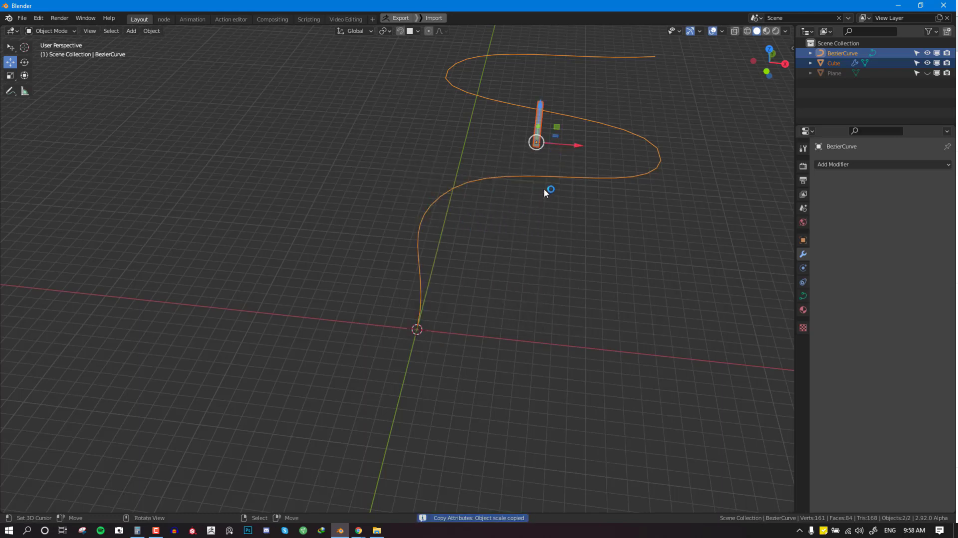
- Look up the Copy Attributes Menu add-on in the preferences and close them again
middle_click_drag(546, 189, 550, 230)
left_click(550, 230)
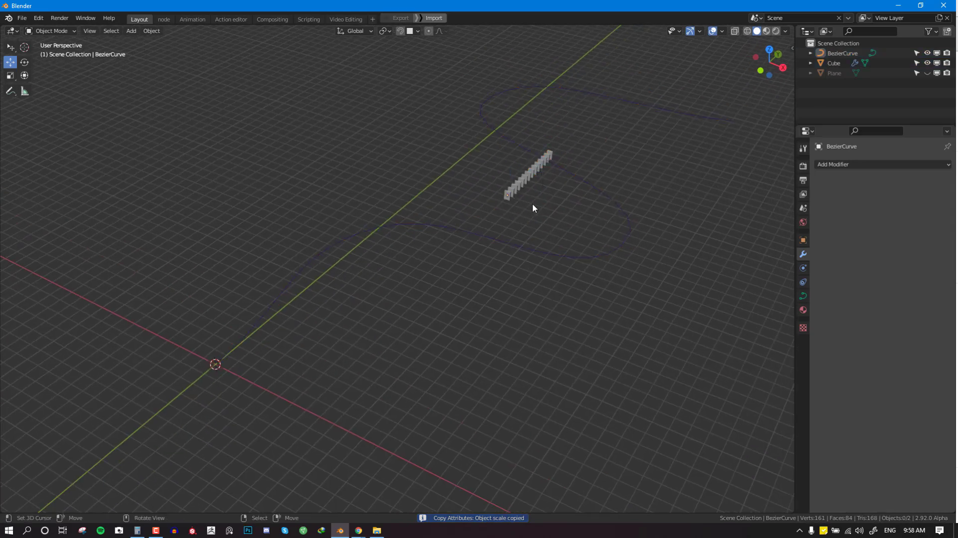
key("ctrl+c")
left_click(39, 18)
left_click(74, 171)
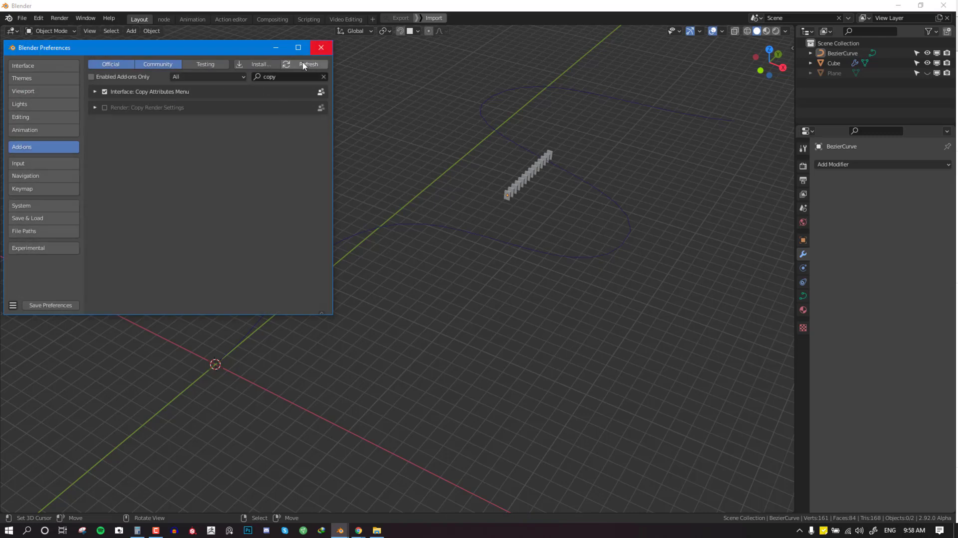
left_click(326, 48)
- Parent the domino row to the Bezier curve with Curve Deform
left_click(529, 183)
left_click(574, 258, "shift")
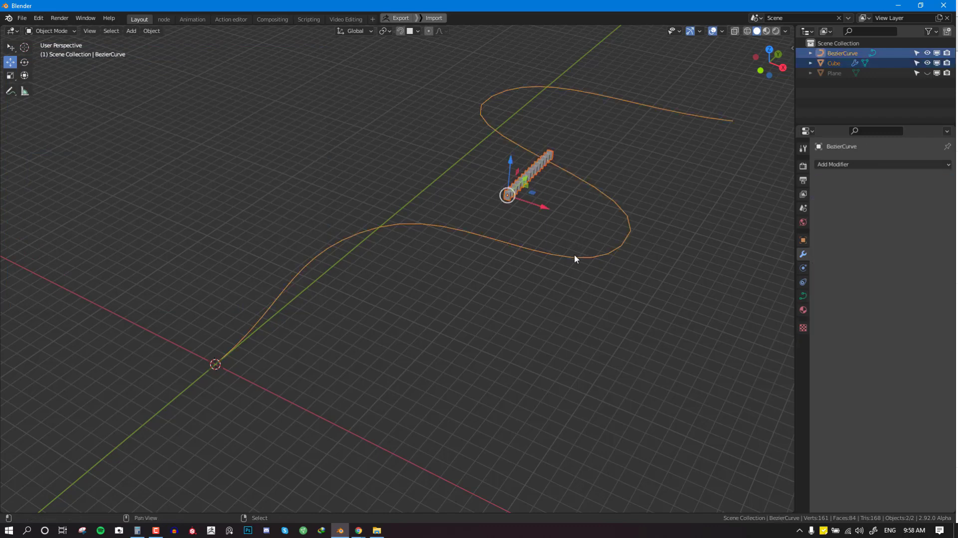
key("ctrl+p")
left_click(574, 259)
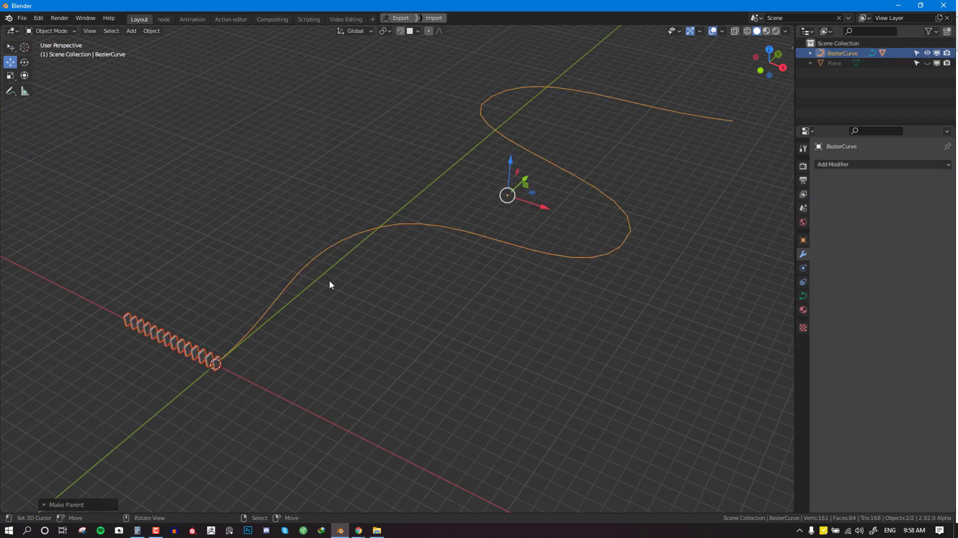
- Set the domino row's Curve modifier deform axis to Y and raise the array count to 152
left_click(172, 339)
scroll(912, 386, "down", 1, "ctrl")
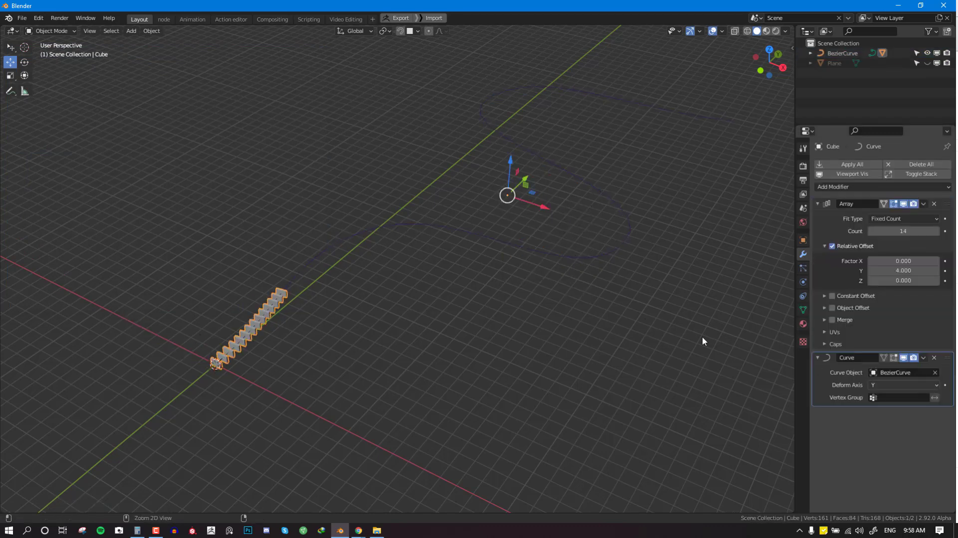
scroll(379, 281, "up", 1)
scroll(919, 385, "down", 1, "ctrl")
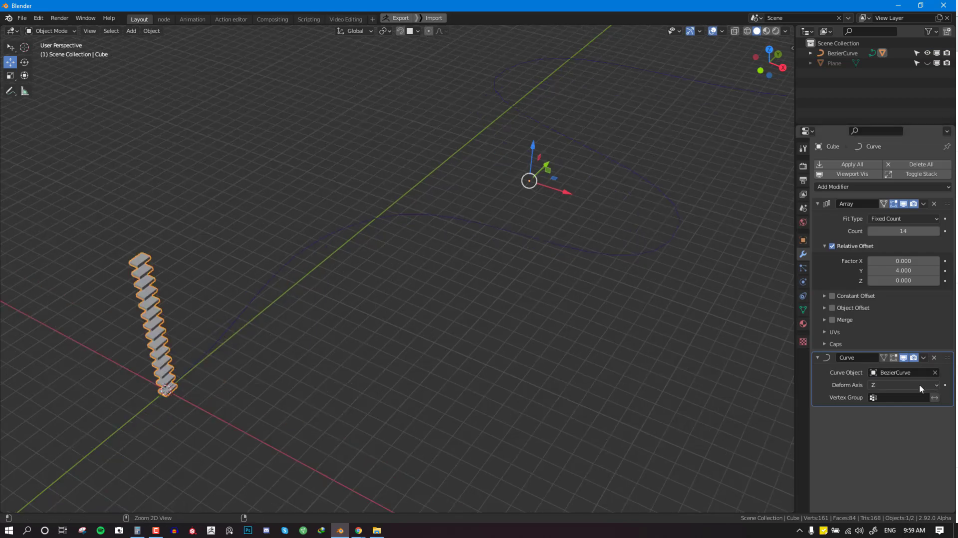
scroll(919, 384, "up", 1, "ctrl")
middle_click_drag(364, 346, 396, 331)
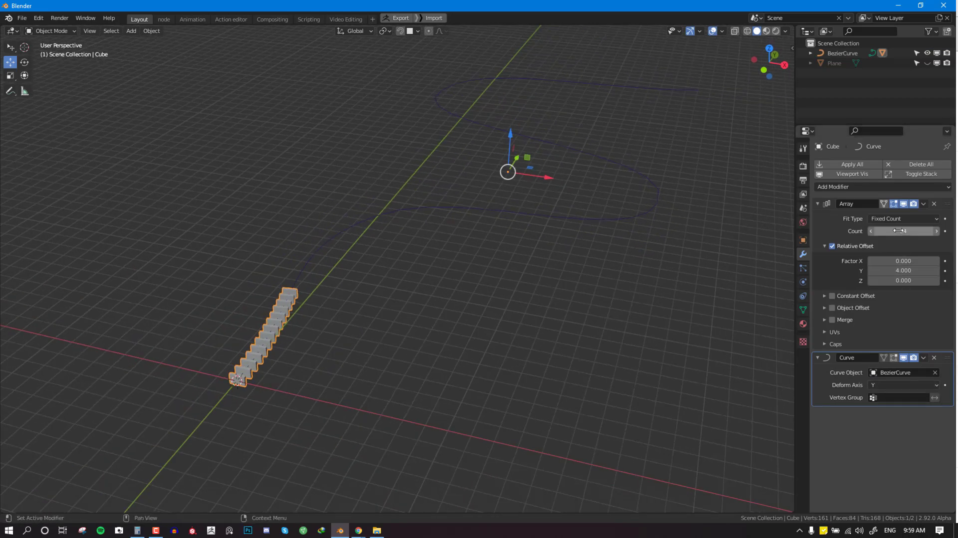
left_click_drag(903, 231, 945, 231)
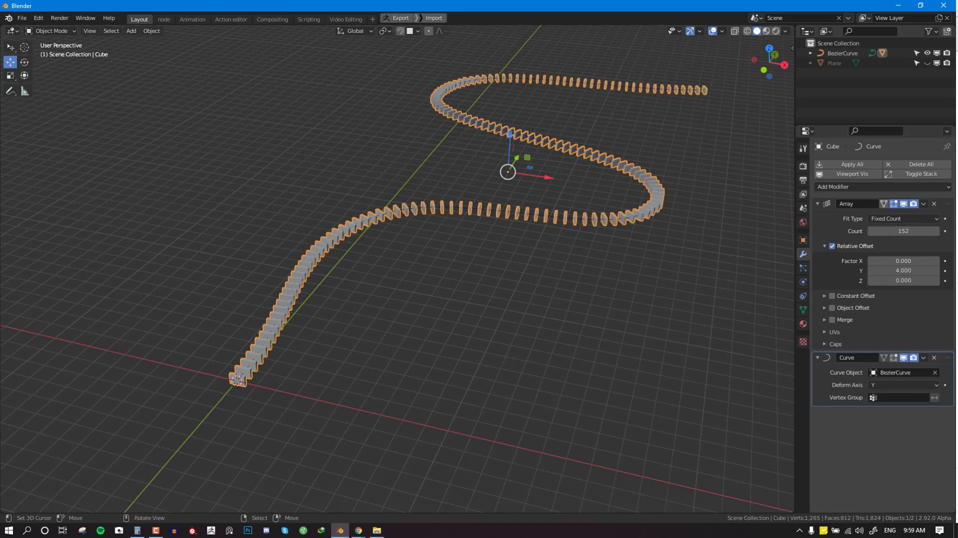